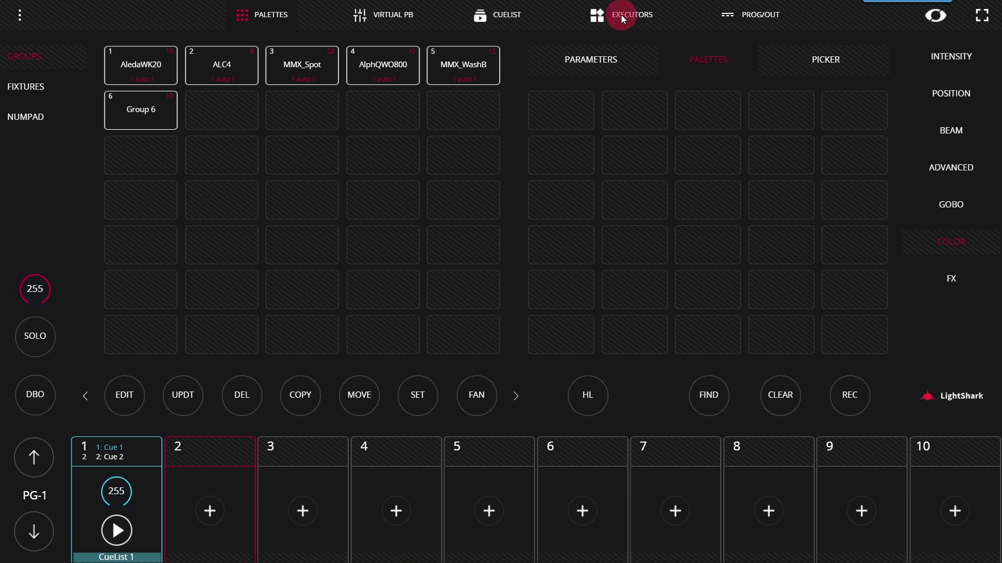
Switch to the Executors page to show the empty page-1 executor grid
{"action": "left_click", "coordinate": [621, 14]}
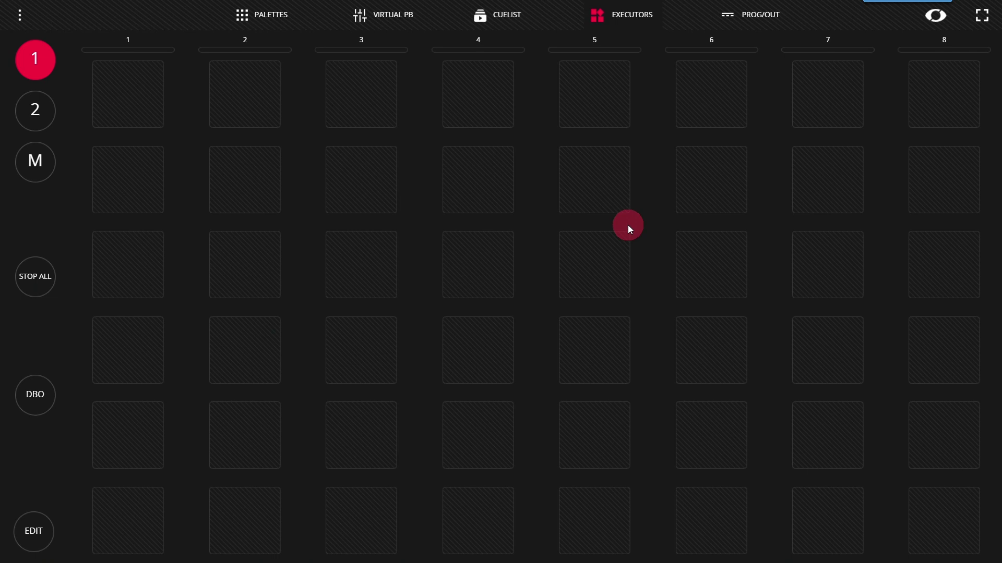
Select the AledaWK20 fixture group and apply the Green colour palette
{"action": "left_click", "coordinate": [264, 14]}
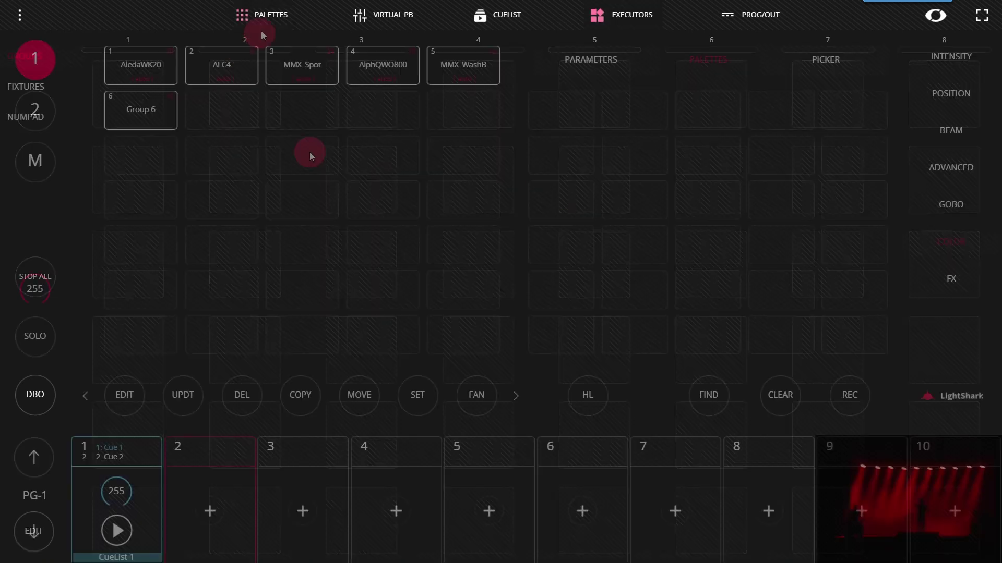
{"action": "left_click", "coordinate": [162, 64]}
{"action": "left_click", "coordinate": [713, 108]}
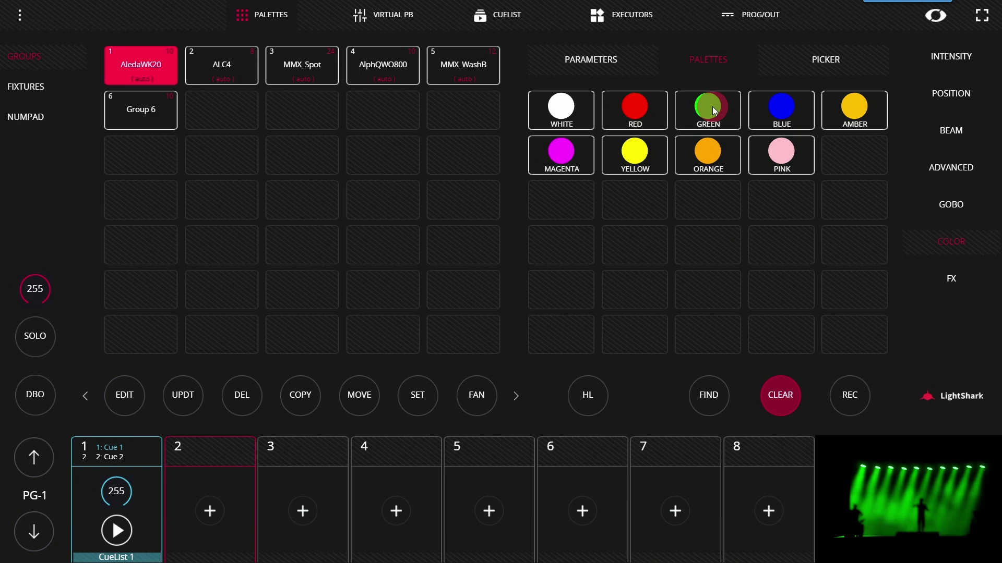
In edit mode, record a new cuelist onto executor 1 and rename it from CueList 2 to Green
{"action": "left_click", "coordinate": [633, 11]}
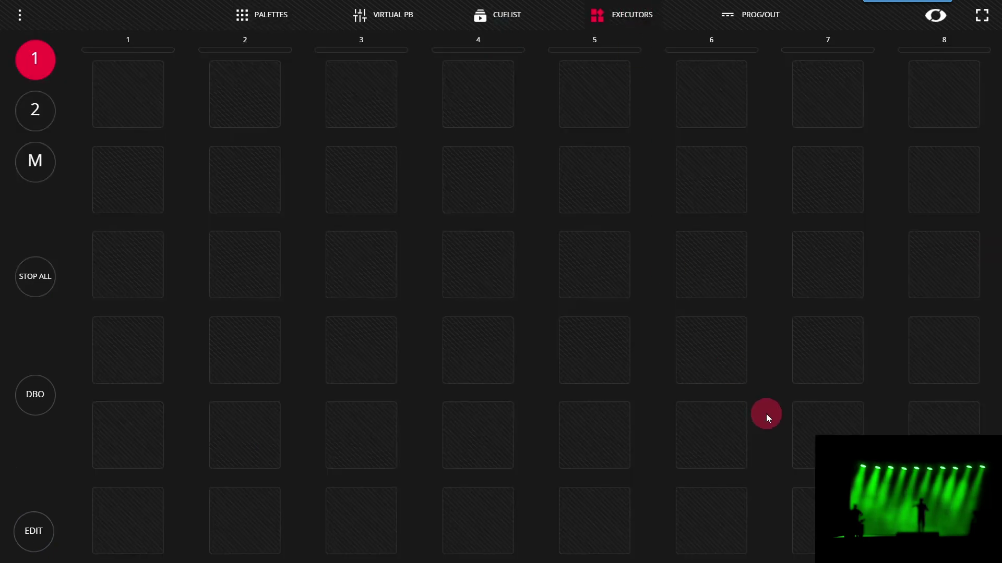
{"action": "left_click", "coordinate": [30, 521]}
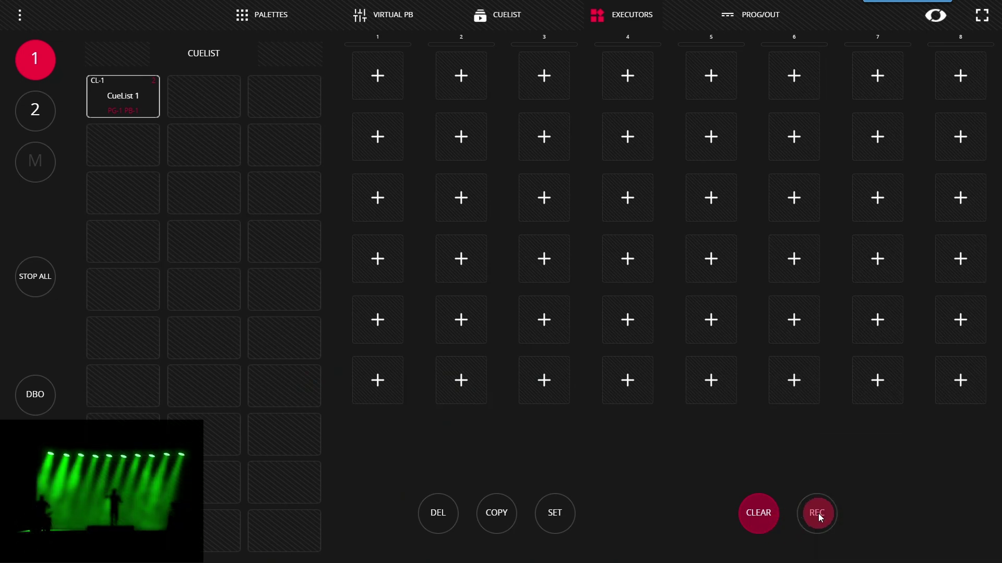
{"action": "left_click", "coordinate": [817, 514]}
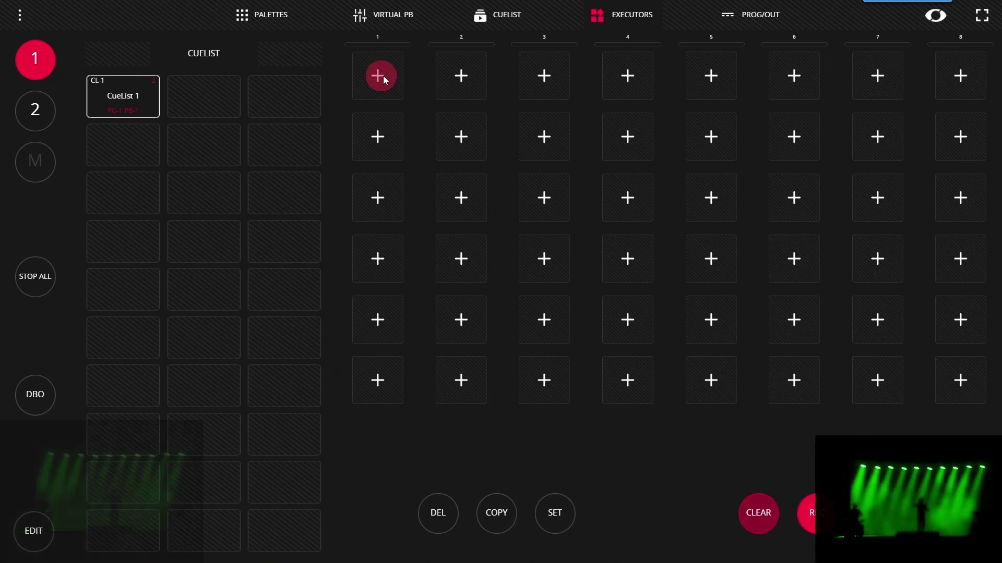
{"action": "left_click", "coordinate": [372, 78]}
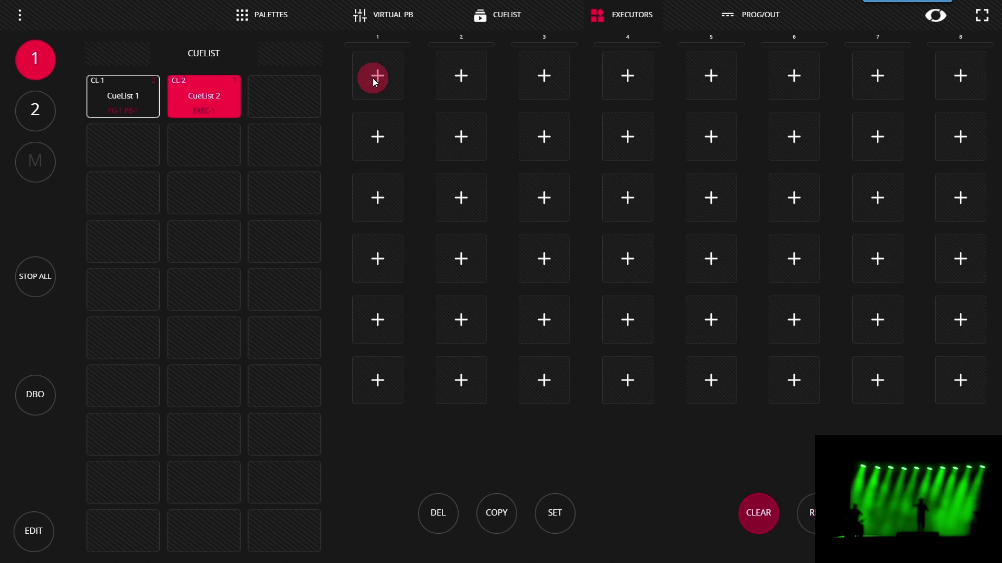
{"action": "left_click", "coordinate": [367, 78]}
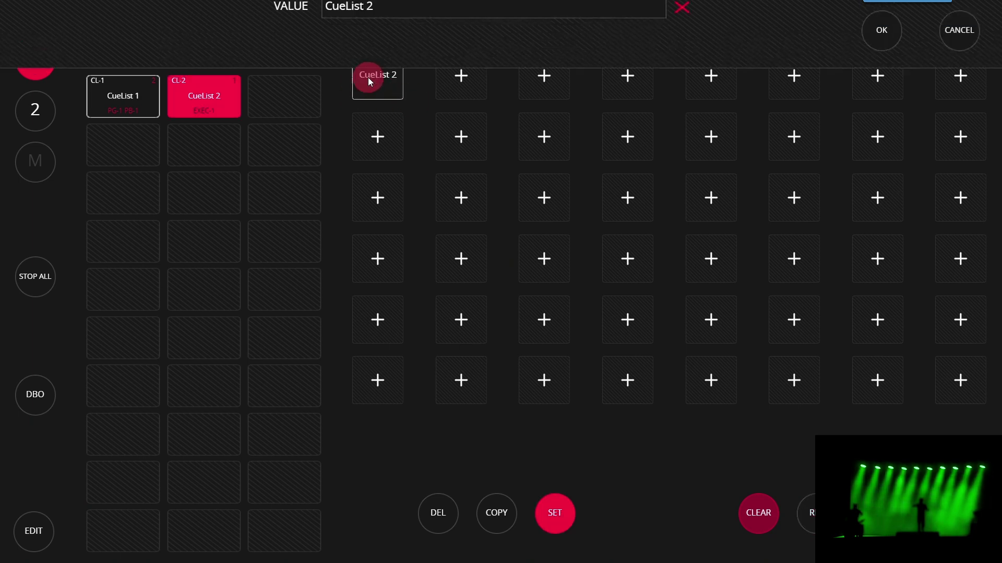
{"action": "left_click", "coordinate": [366, 75]}
{"action": "left_click_drag", "start_coordinate": [373, 69], "coordinate": [282, 64]}
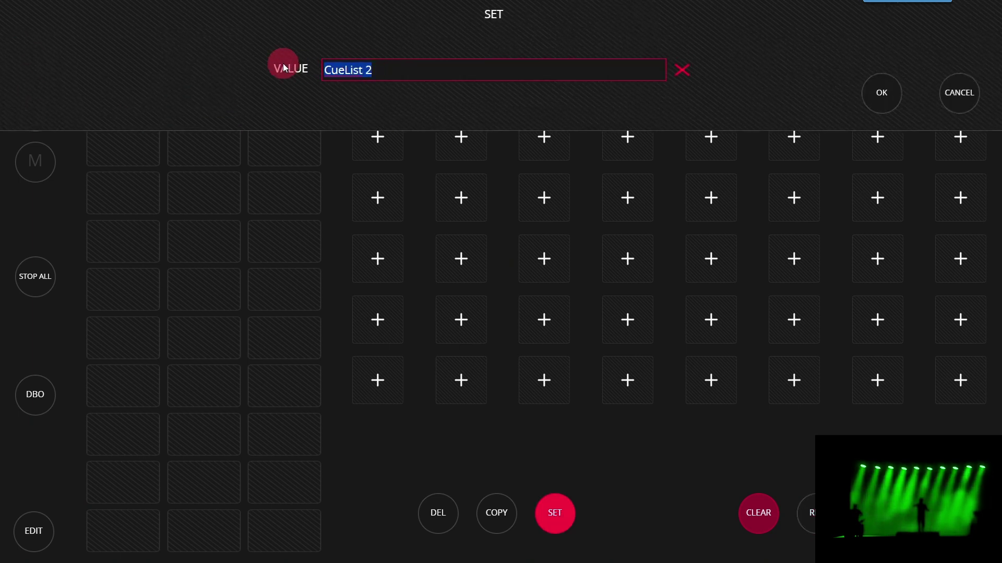
{"action": "type", "text": "Green"}
{"action": "key", "text": "Return"}
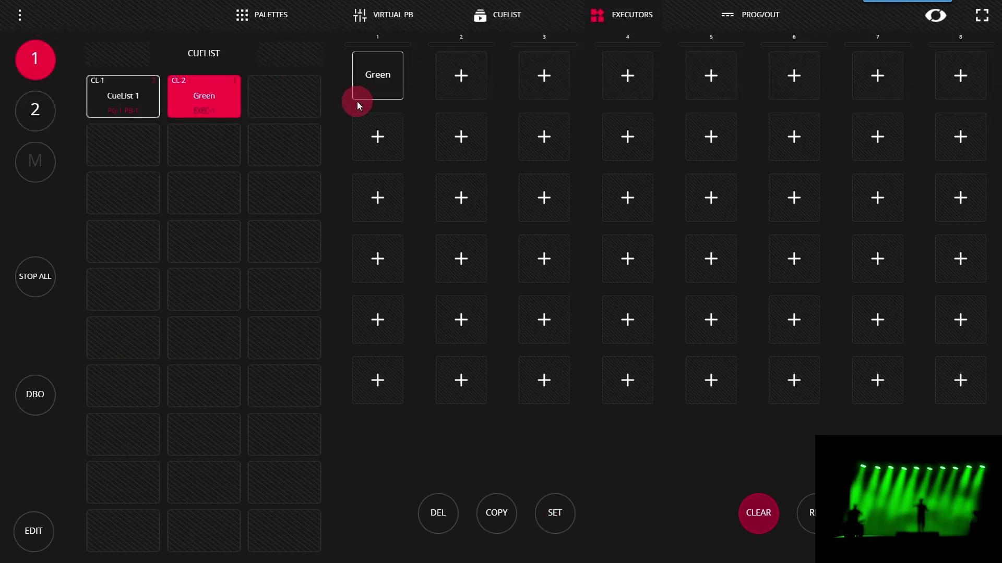
Apply the Magenta palette, record it onto the first row-2 executor, and name the cuelist Magenta
{"action": "left_click", "coordinate": [274, 23]}
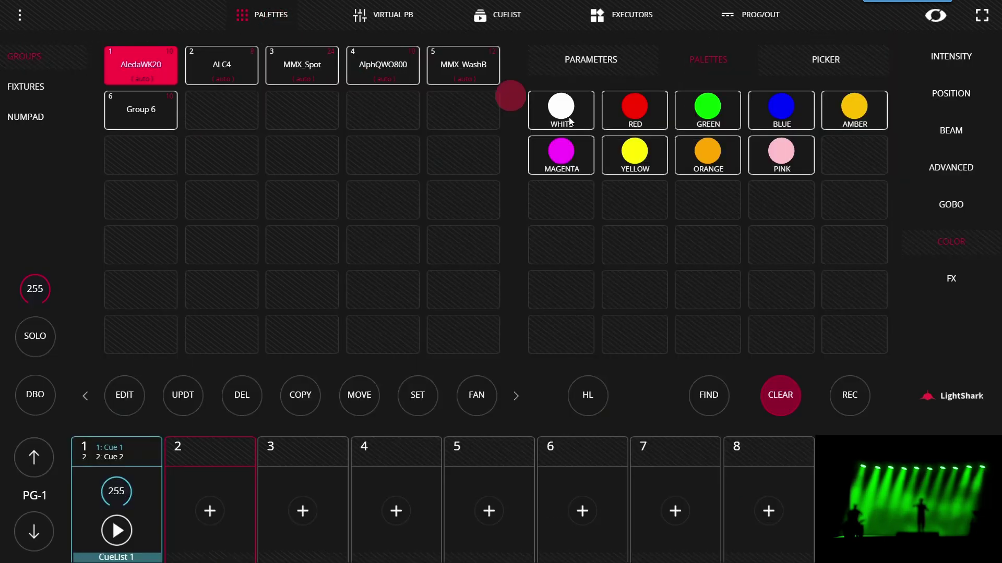
{"action": "left_click", "coordinate": [558, 153]}
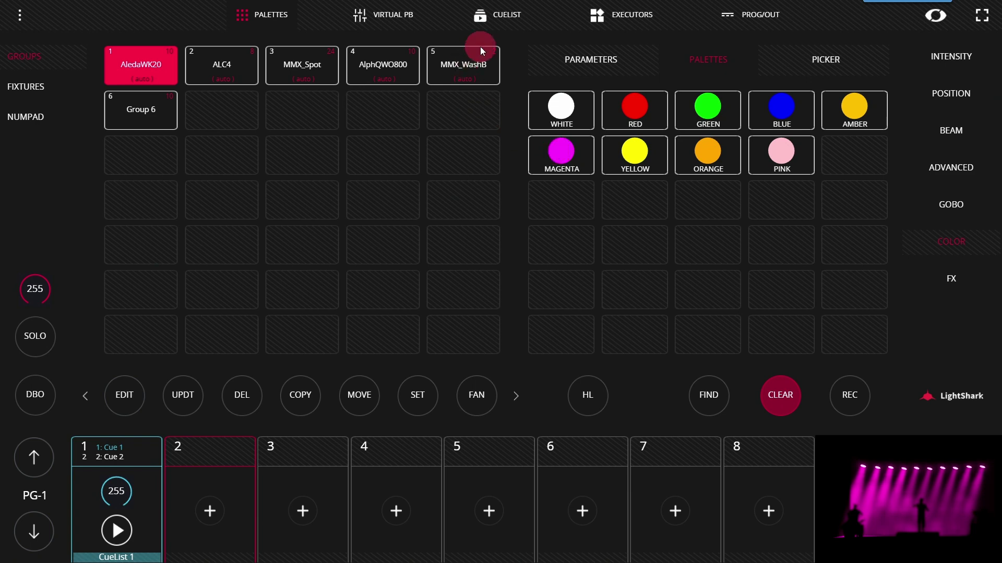
{"action": "left_click", "coordinate": [643, 21]}
{"action": "left_click", "coordinate": [816, 513]}
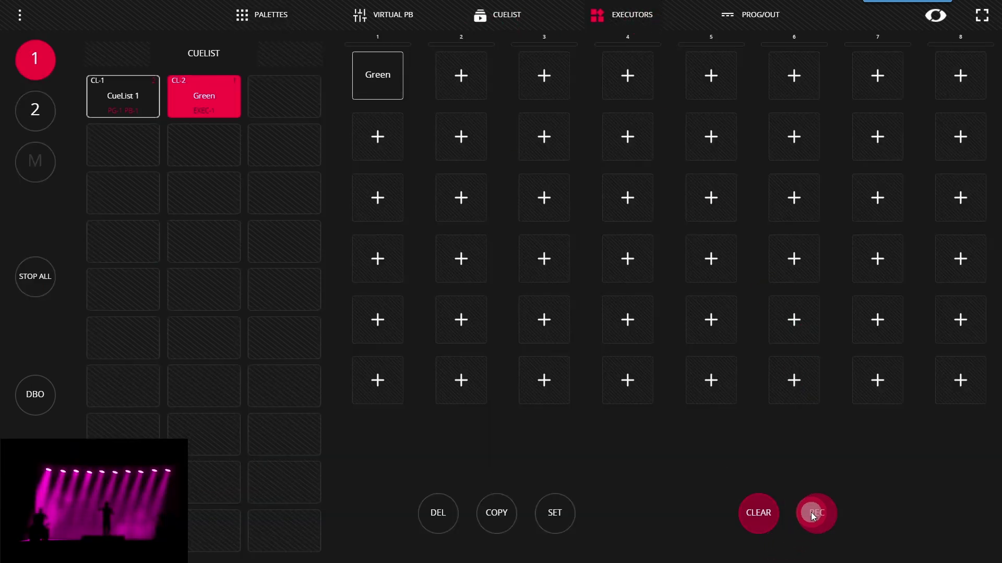
{"action": "left_click", "coordinate": [372, 145]}
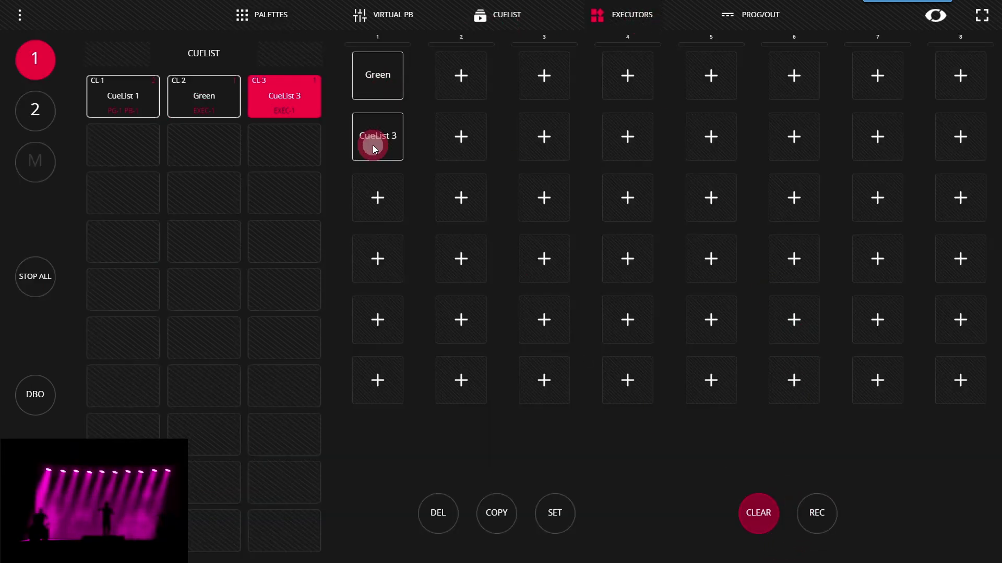
{"action": "type", "text": "Mag"}
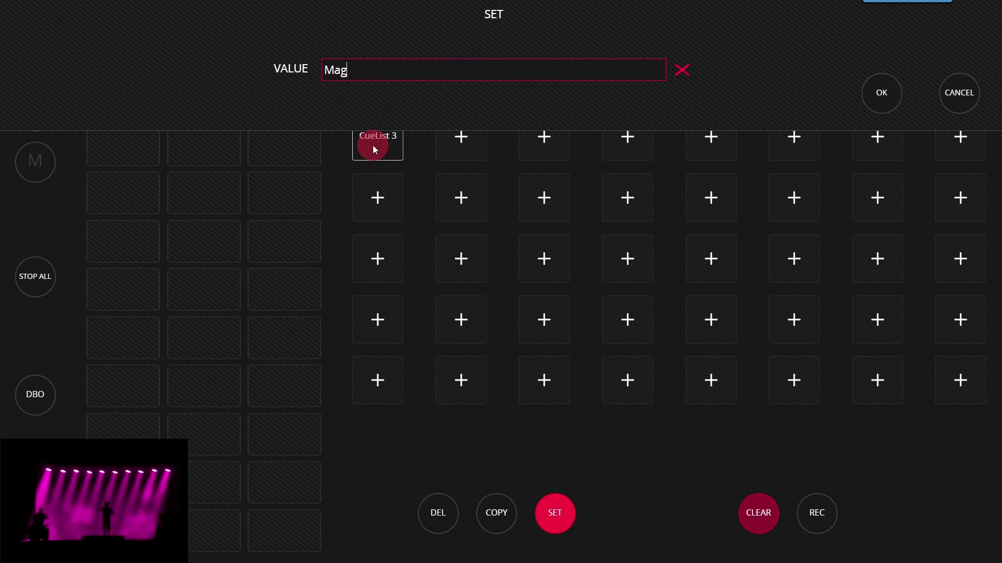
{"action": "type", "text": "enta"}
{"action": "key", "text": "Return"}
{"action": "left_click", "coordinate": [248, 16]}
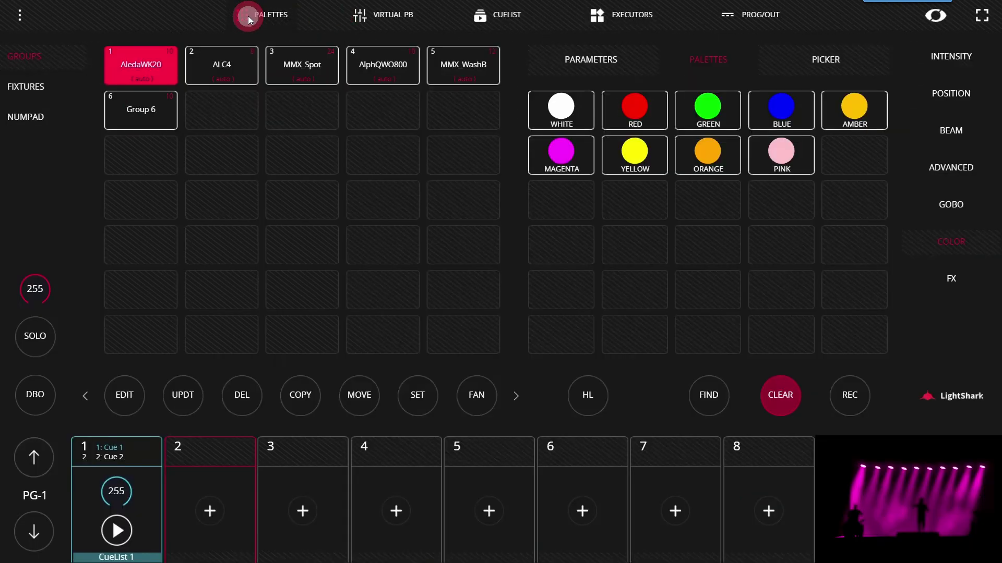
{"action": "left_click", "coordinate": [479, 122]}
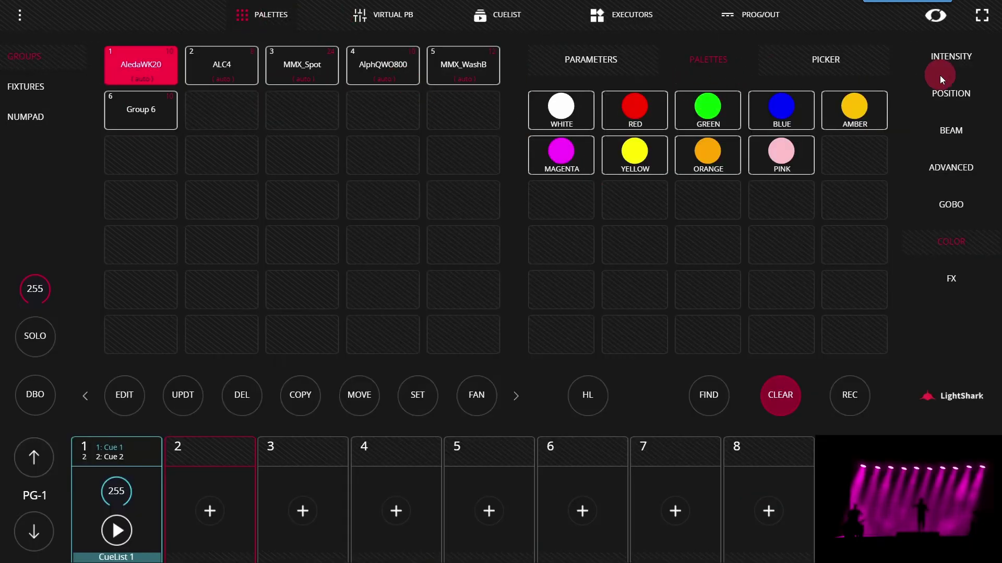
In the position parameters, set pan to 86 and tilt to 229
{"action": "left_click", "coordinate": [944, 94]}
{"action": "left_click", "coordinate": [813, 163]}
{"action": "left_click", "coordinate": [547, 109]}
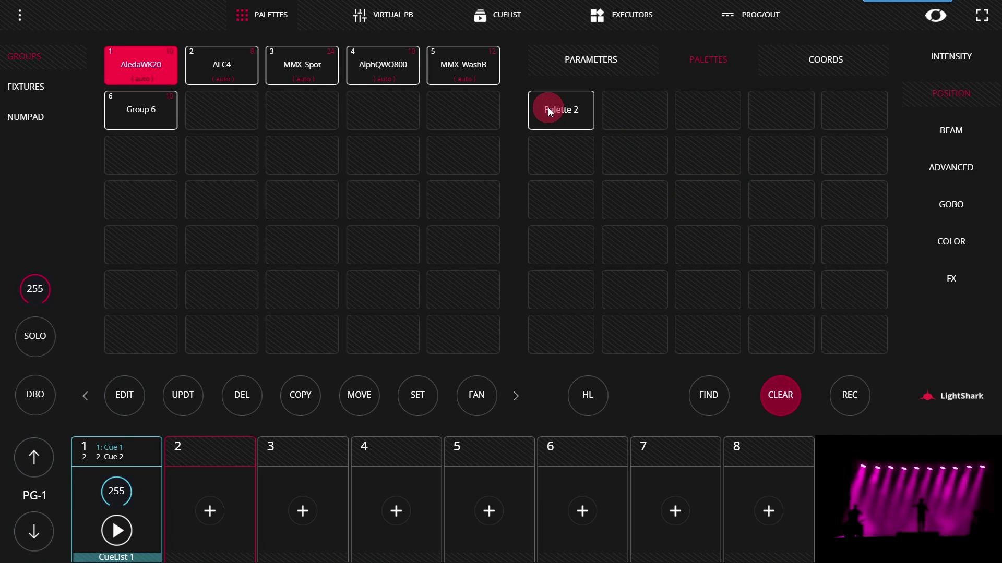
{"action": "left_click", "coordinate": [887, 125]}
{"action": "left_click", "coordinate": [706, 63]}
{"action": "left_click", "coordinate": [564, 64]}
{"action": "left_click", "coordinate": [624, 178]}
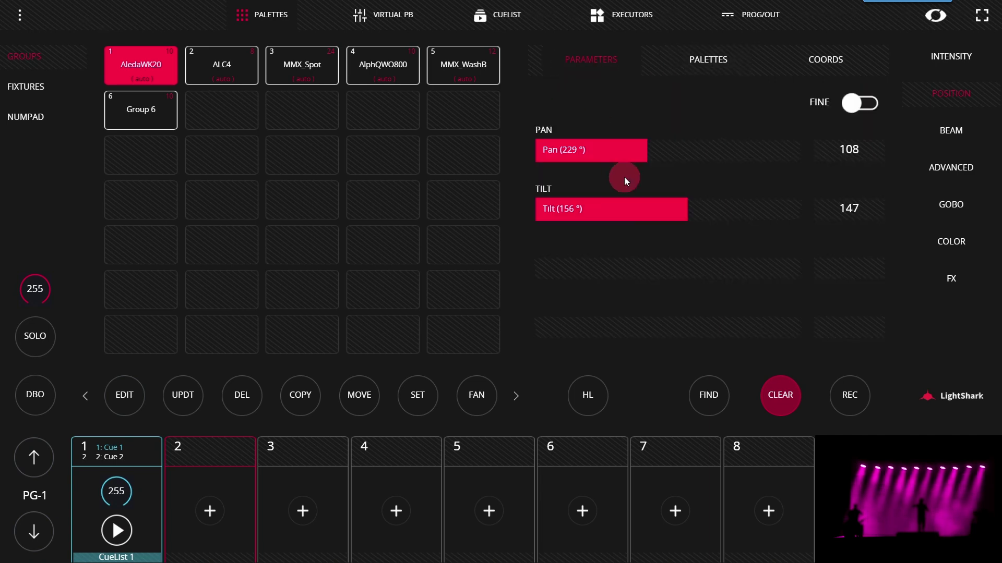
{"action": "left_click_drag", "start_coordinate": [669, 215], "coordinate": [756, 224]}
{"action": "left_click_drag", "start_coordinate": [621, 171], "coordinate": [569, 161]}
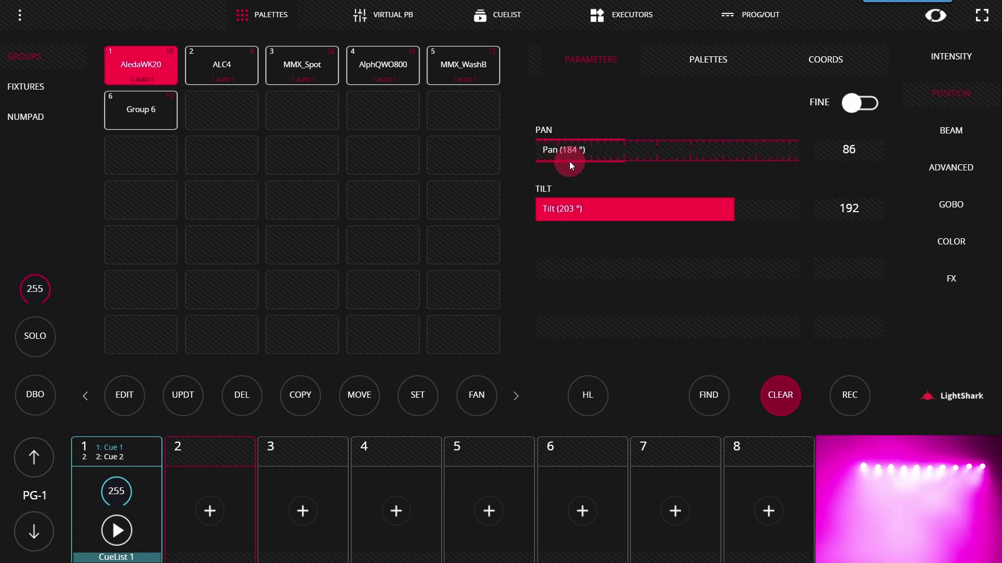
{"action": "left_click_drag", "start_coordinate": [652, 200], "coordinate": [740, 246]}
{"action": "left_click", "coordinate": [847, 390]}
Store the position as a new position palette and name it Sky
{"action": "left_click", "coordinate": [684, 62]}
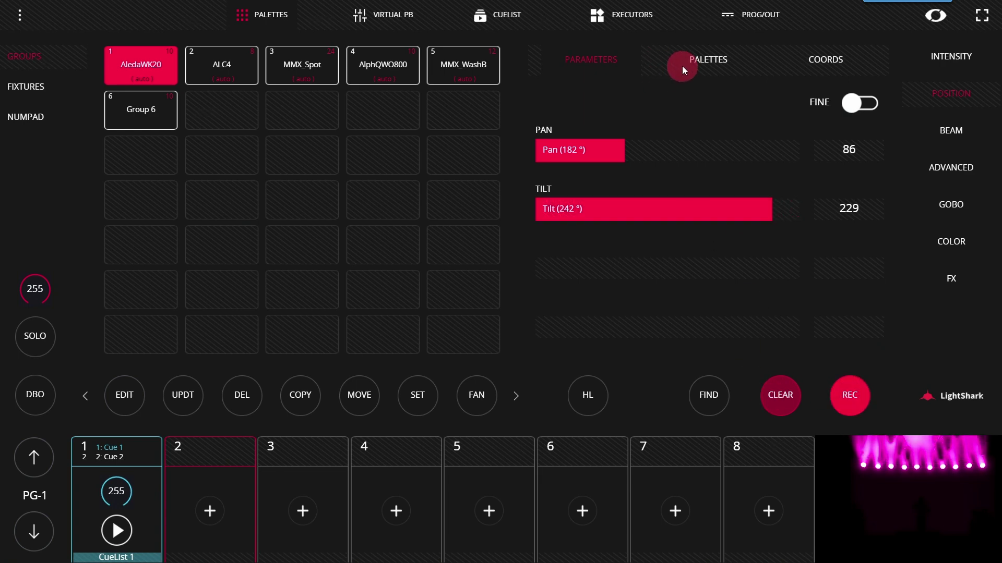
{"action": "left_click", "coordinate": [626, 98]}
{"action": "left_click", "coordinate": [636, 112]}
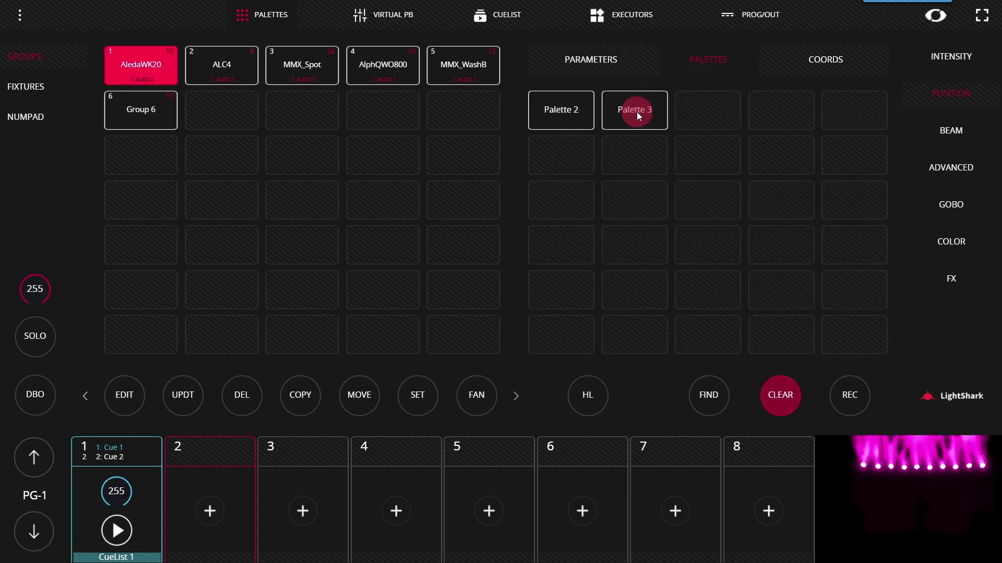
{"action": "left_click", "coordinate": [636, 111]}
{"action": "key", "text": "ctrl+a"}
{"action": "type", "text": "Sky"}
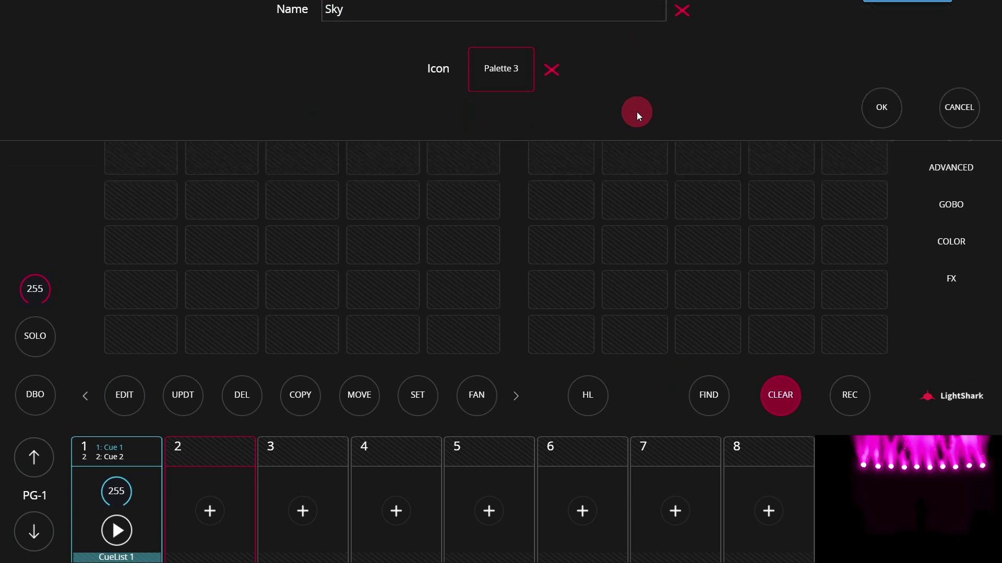
{"action": "key", "text": "Return"}
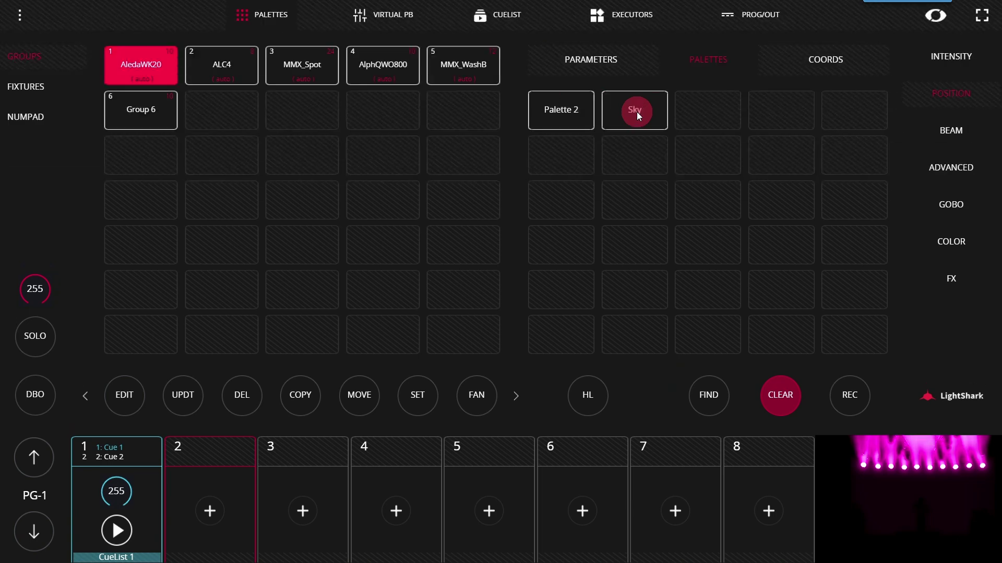
Review the programmer output values for the stored position
{"action": "left_click", "coordinate": [749, 14]}
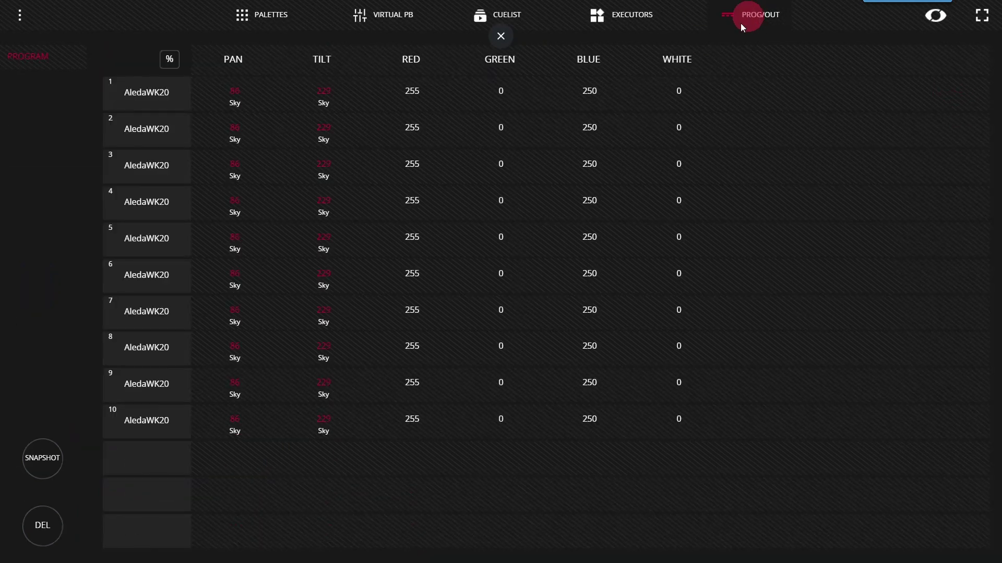
{"action": "left_click", "coordinate": [304, 151]}
{"action": "left_click", "coordinate": [276, 20]}
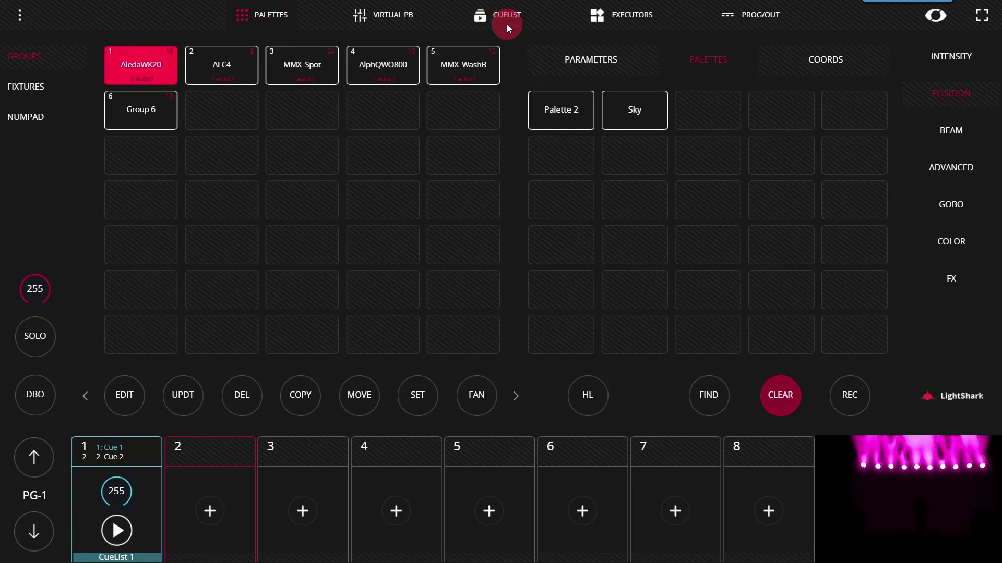
{"action": "left_click", "coordinate": [607, 20]}
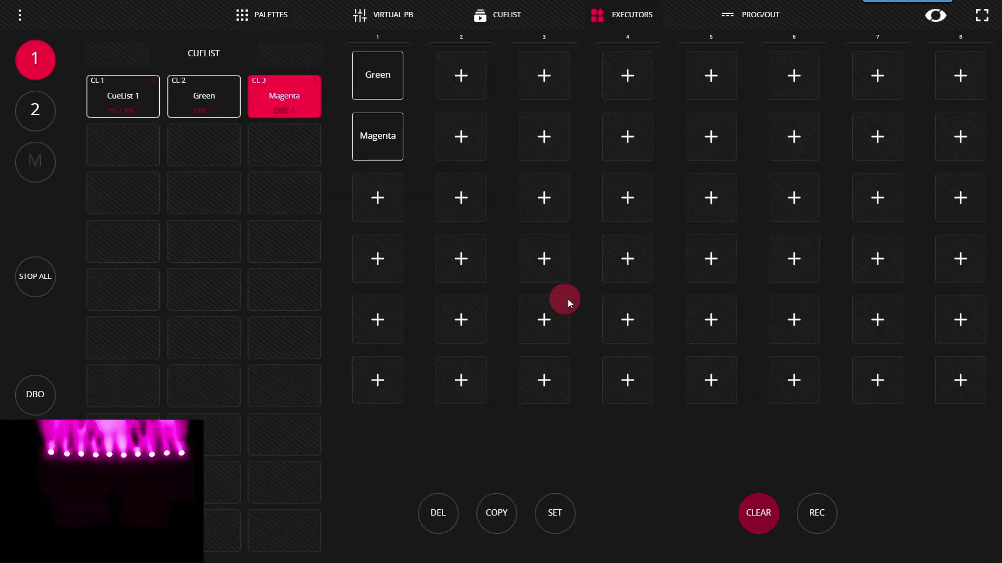
Record a new cuelist onto executor 2 of row one and rename it from CueList 4 to Sky
{"action": "left_click", "coordinate": [817, 517]}
{"action": "left_click", "coordinate": [458, 73]}
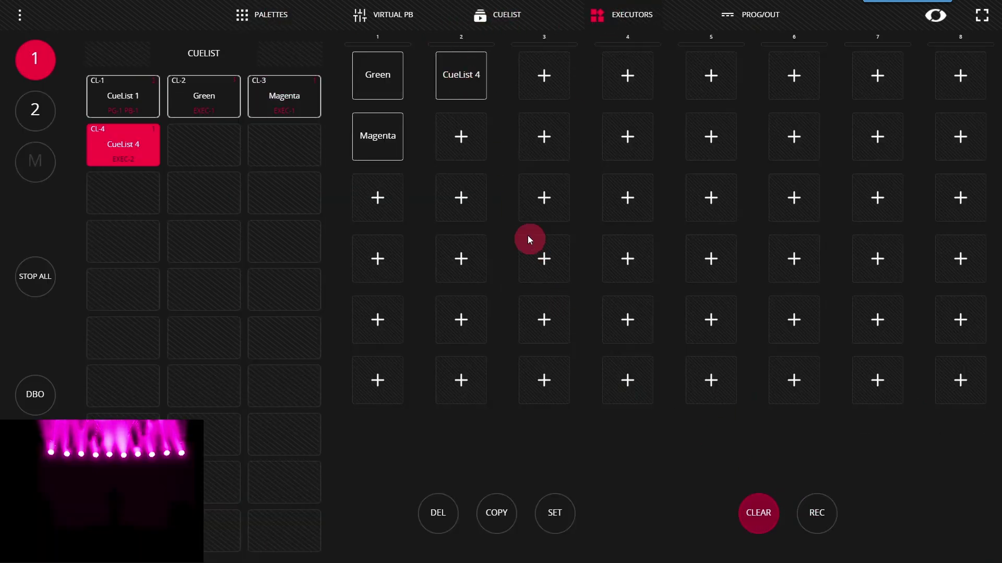
{"action": "left_click", "coordinate": [464, 92]}
{"action": "key", "text": "ctrl+a"}
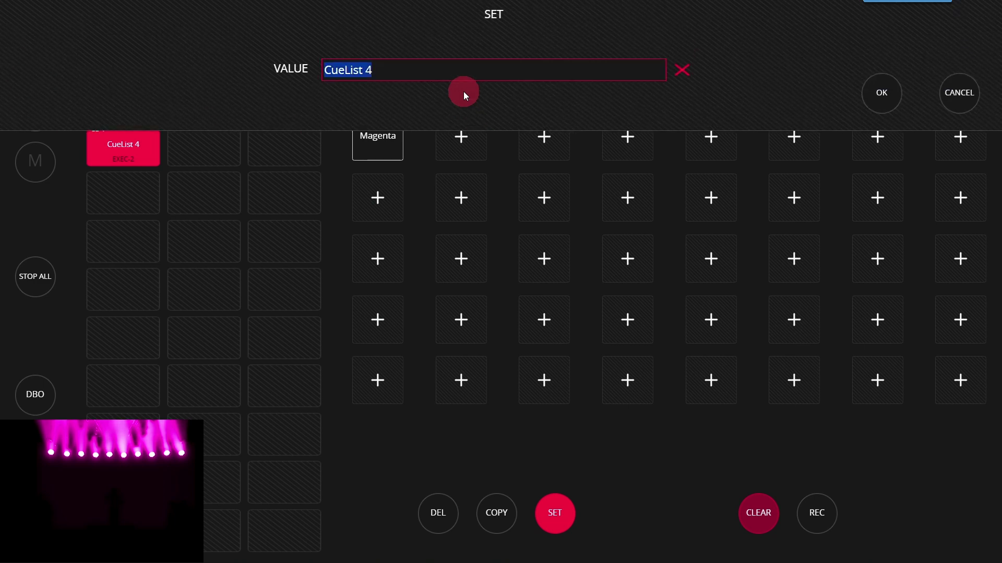
{"action": "type", "text": "Sky"}
{"action": "key", "text": "Return"}
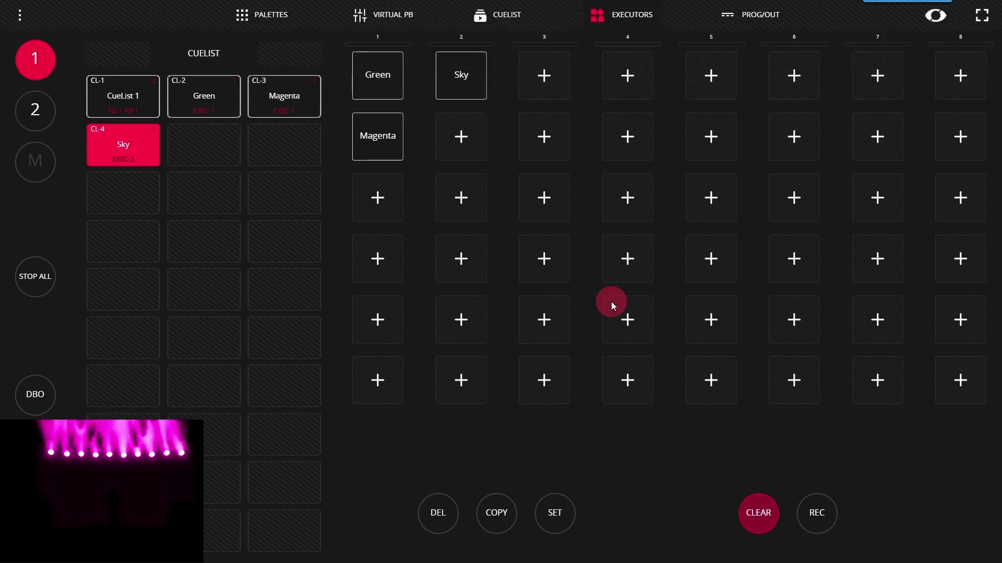
Clear the programmer, leave edit mode, and alternate firing the Green and Magenta executors
{"action": "left_click", "coordinate": [761, 511]}
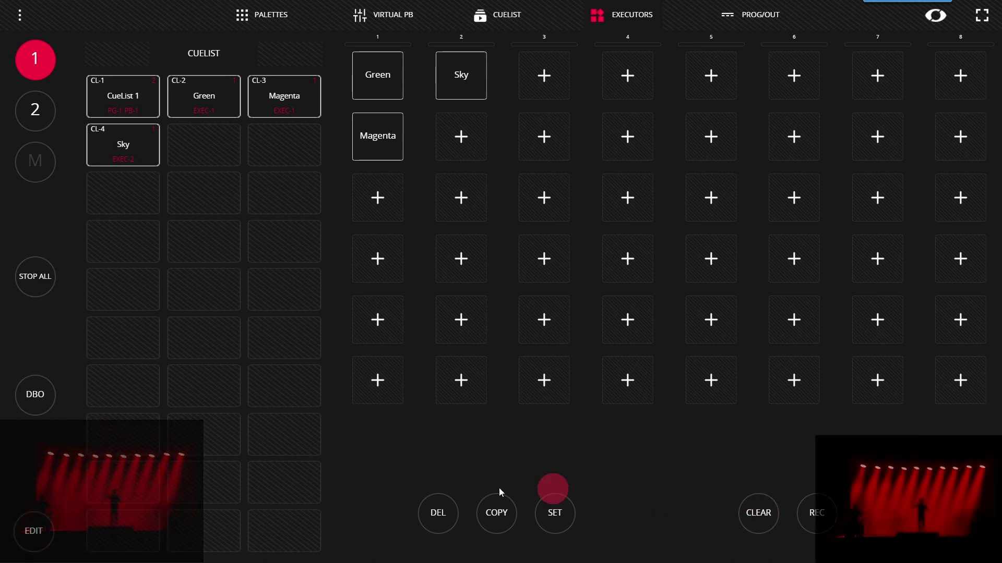
{"action": "left_click", "coordinate": [36, 529]}
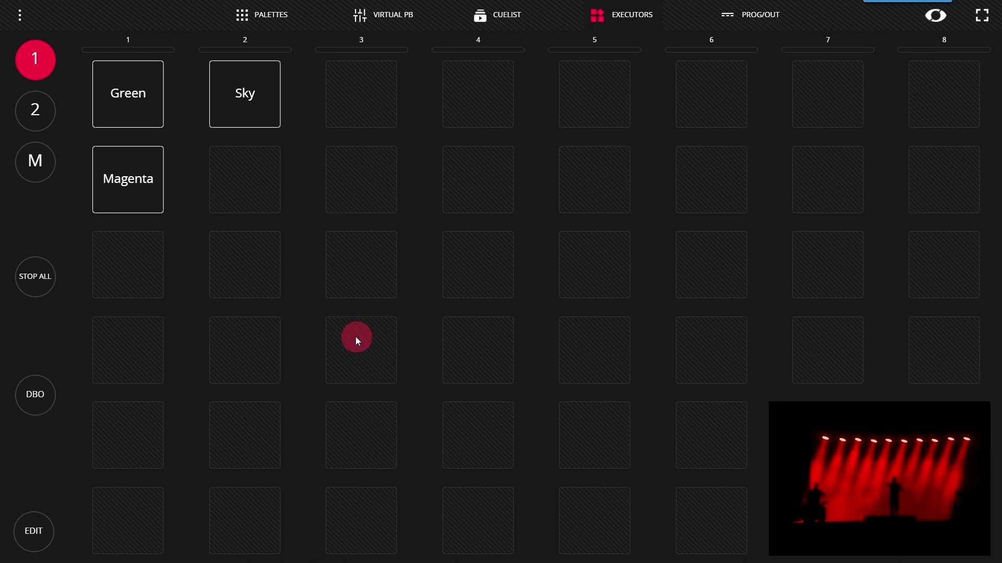
{"action": "left_click", "coordinate": [146, 99]}
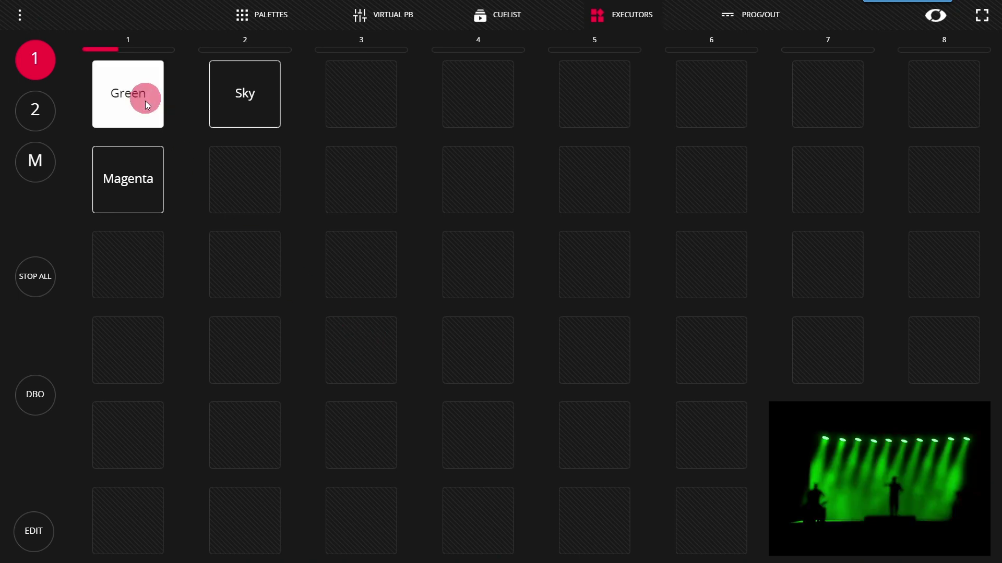
{"action": "left_click", "coordinate": [142, 168]}
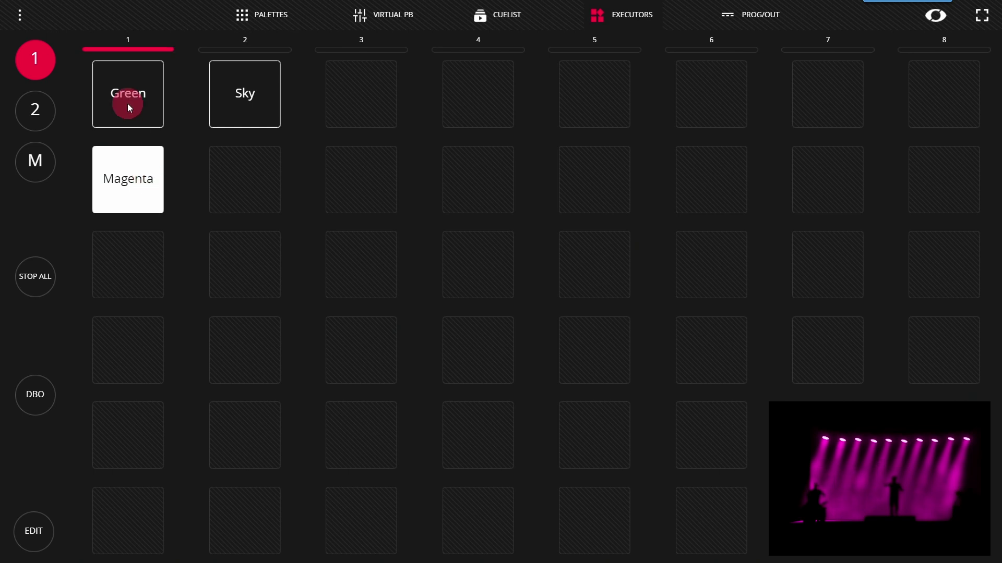
{"action": "left_click", "coordinate": [127, 103]}
{"action": "left_click", "coordinate": [125, 170]}
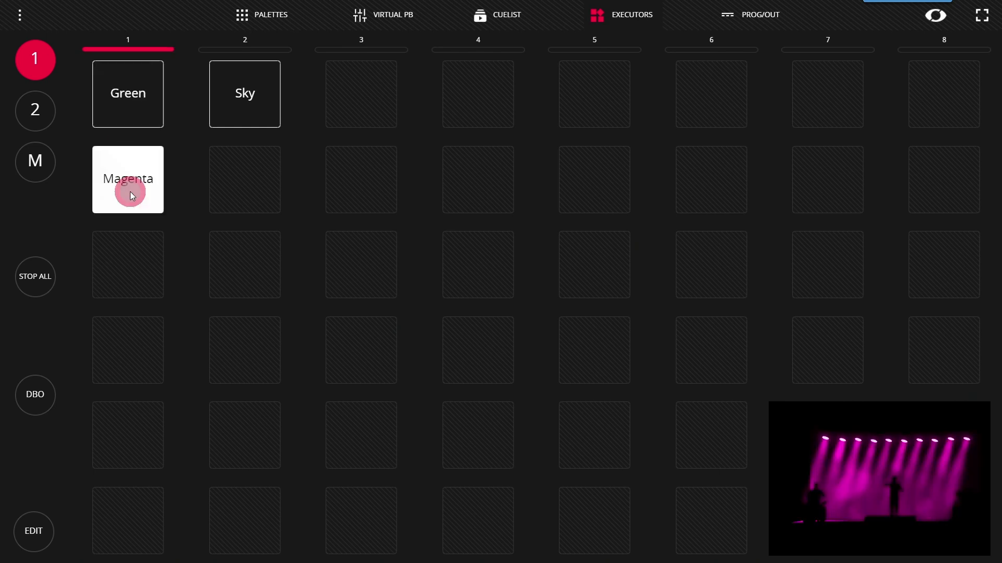
Keep toggling Green and Magenta, then fire and release Sky and turn Green off and on
{"action": "left_click", "coordinate": [134, 90]}
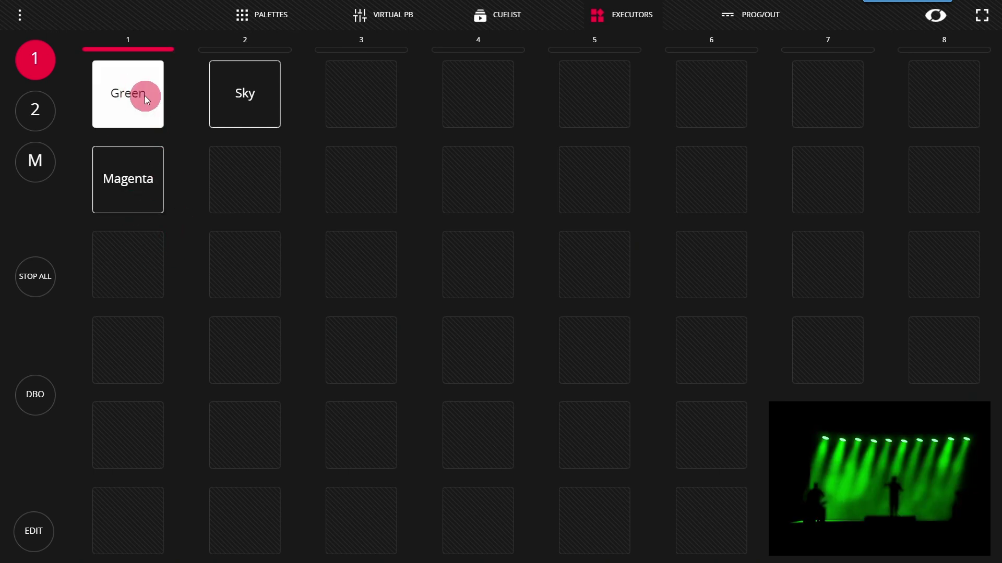
{"action": "left_click", "coordinate": [148, 172]}
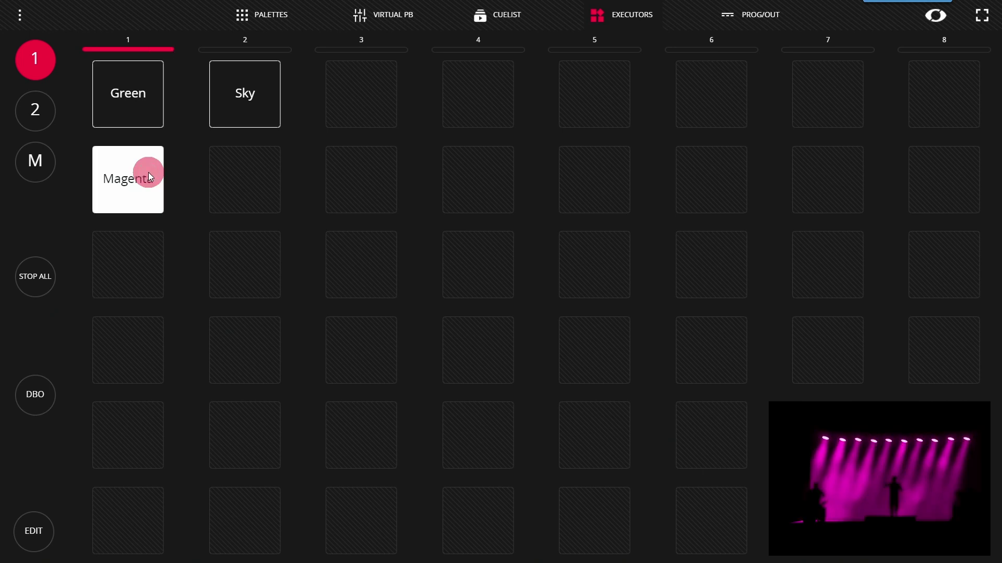
{"action": "left_click", "coordinate": [141, 76]}
{"action": "left_click", "coordinate": [145, 164]}
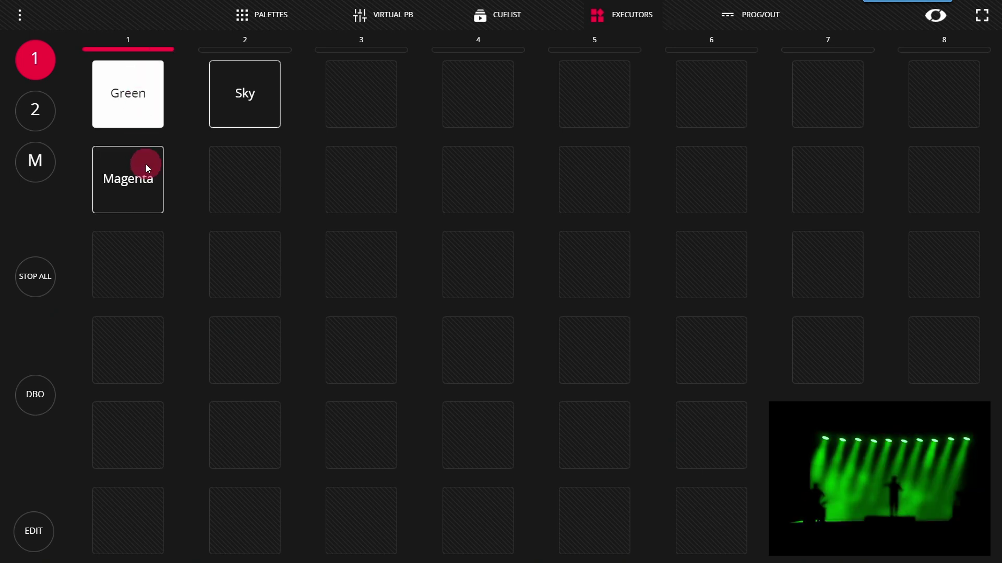
{"action": "left_click", "coordinate": [126, 396]}
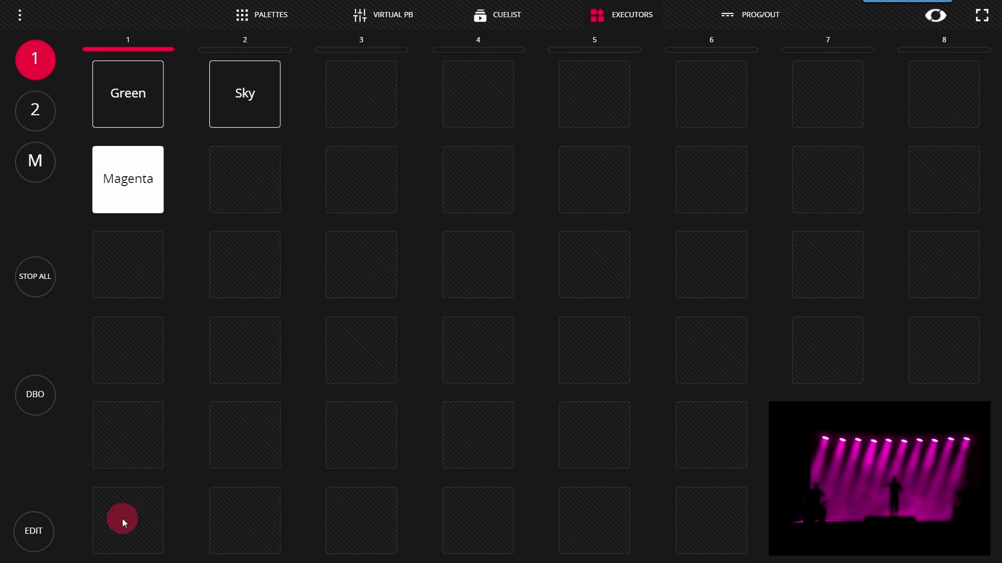
{"action": "left_click", "coordinate": [236, 95]}
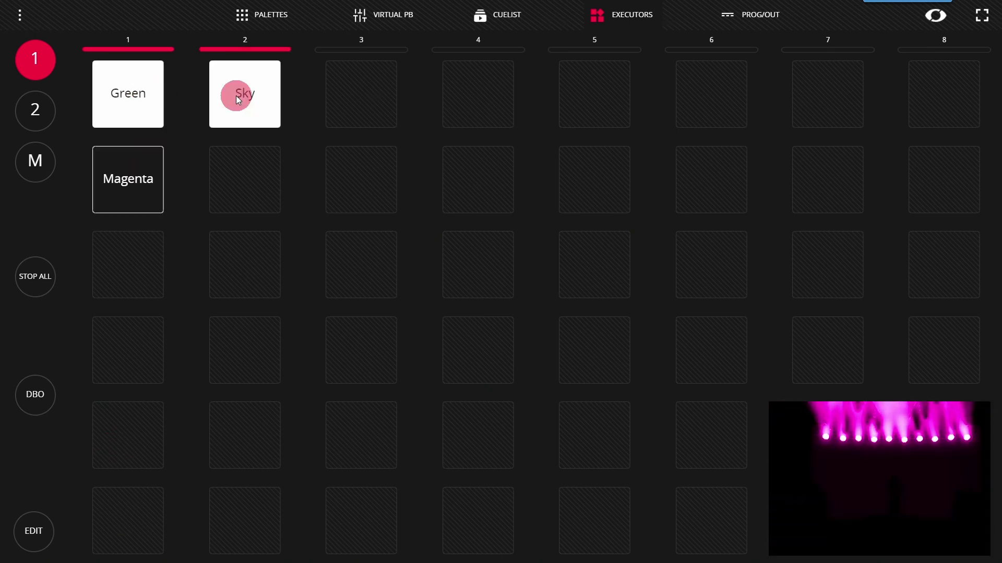
{"action": "left_click", "coordinate": [237, 96]}
{"action": "left_click", "coordinate": [127, 99]}
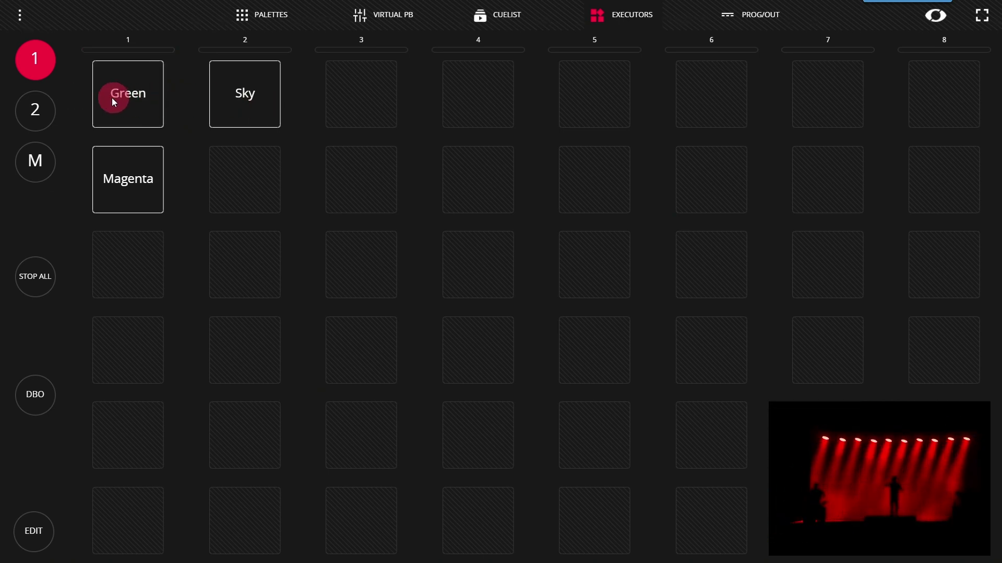
{"action": "left_click", "coordinate": [127, 86]}
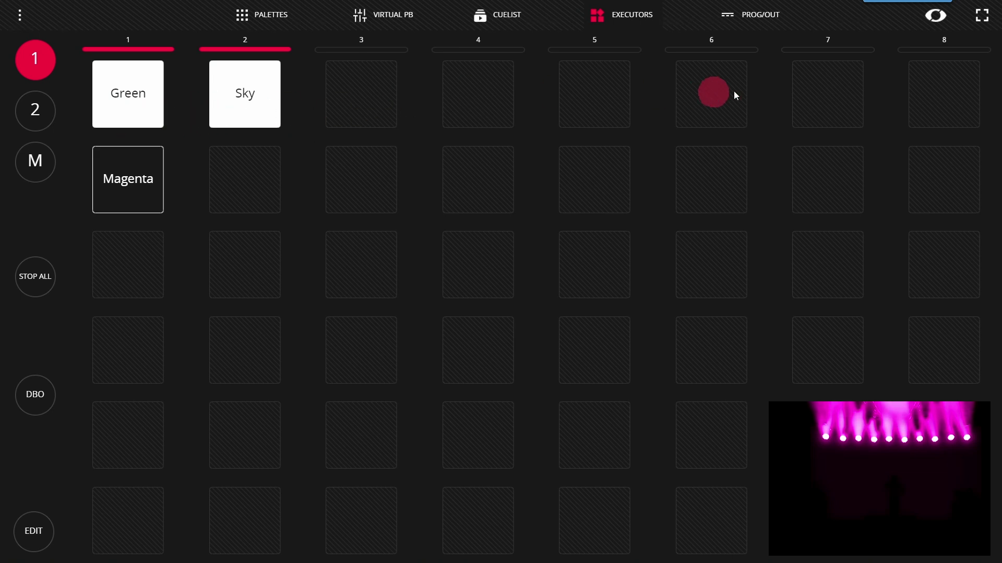
Fire Magenta, release Sky and Magenta, and check executor page 2 before returning to page 1
{"action": "left_click", "coordinate": [129, 193]}
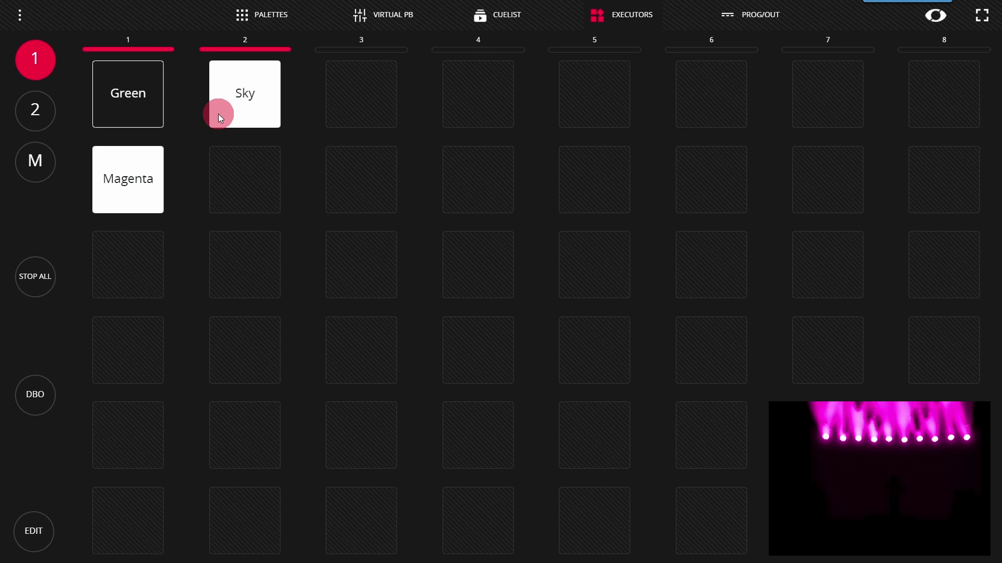
{"action": "left_click", "coordinate": [239, 112]}
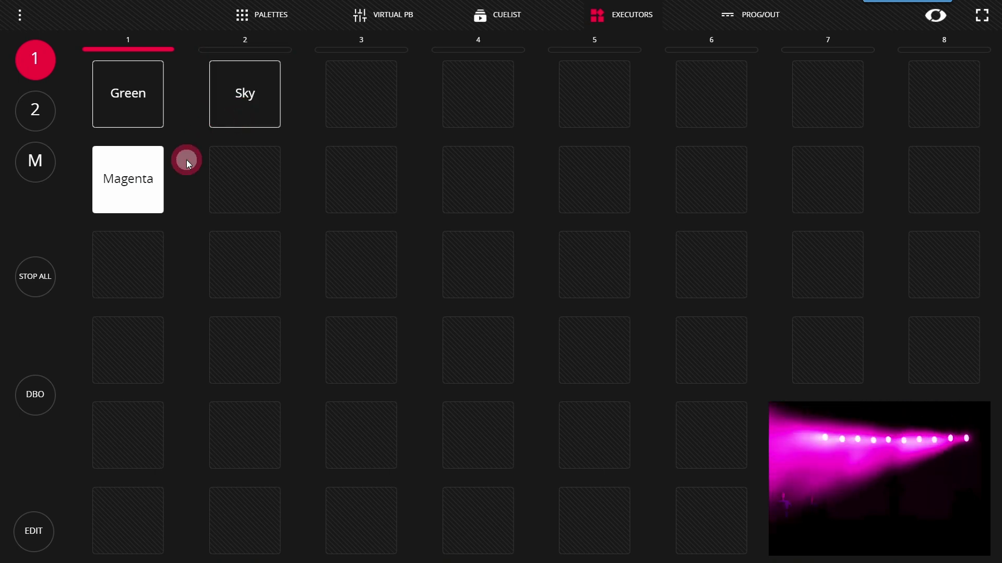
{"action": "left_click", "coordinate": [156, 180]}
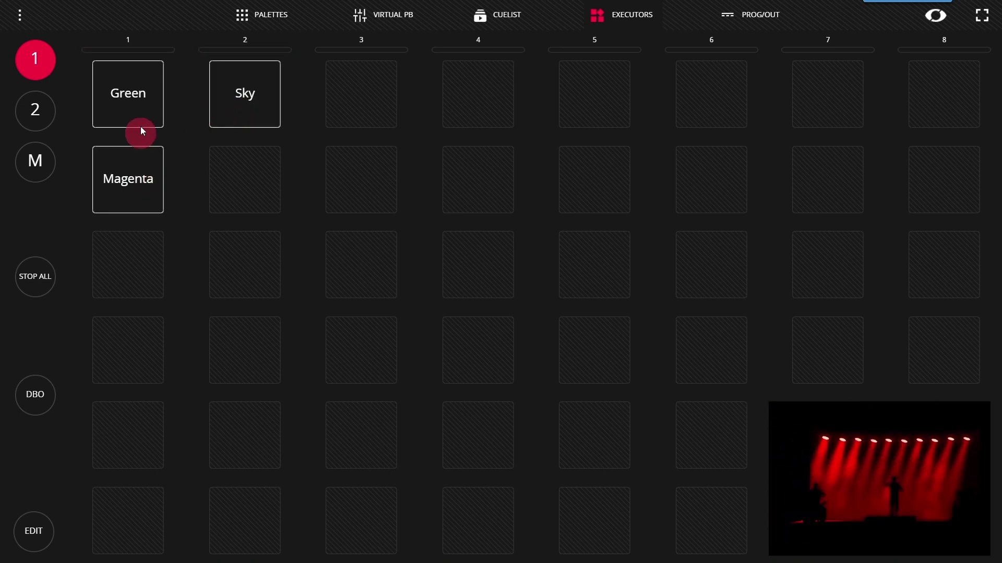
{"action": "left_click", "coordinate": [32, 98]}
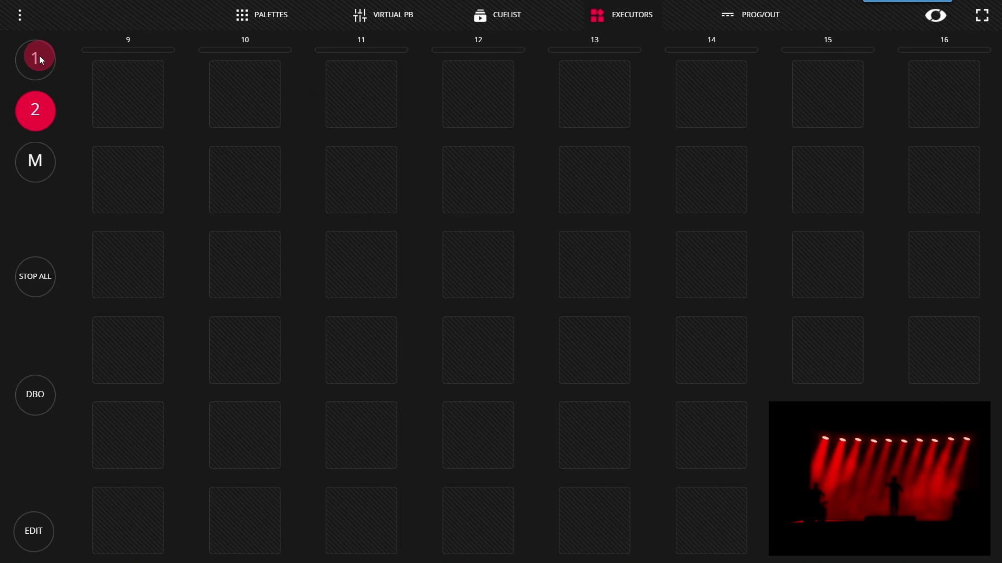
{"action": "left_click", "coordinate": [40, 56]}
{"action": "left_click", "coordinate": [30, 117]}
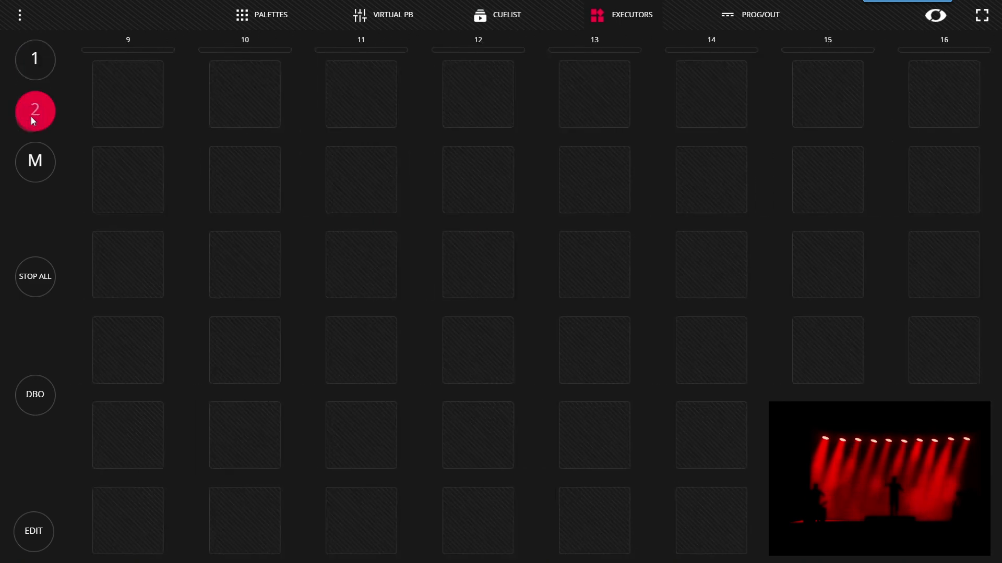
{"action": "left_click", "coordinate": [33, 58]}
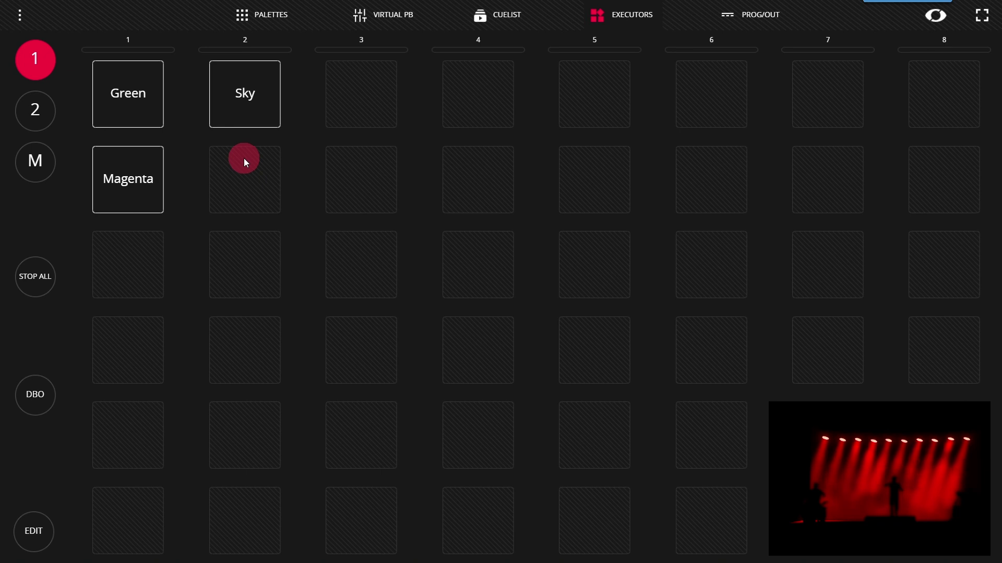
In Show Settings, change Executors Mode from Normal to Exclusive
{"action": "left_click", "coordinate": [27, 23]}
{"action": "left_click", "coordinate": [126, 21]}
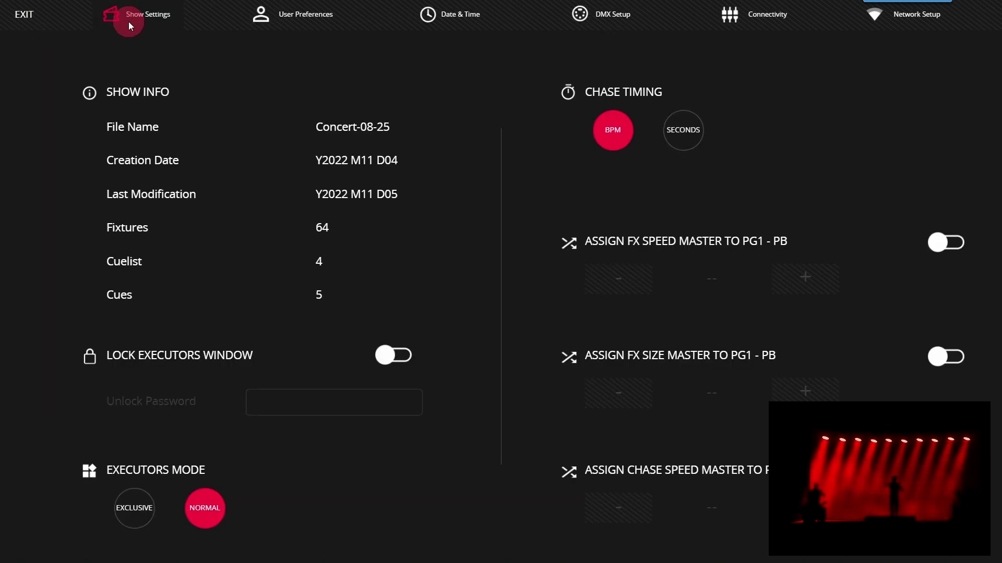
{"action": "left_click", "coordinate": [140, 519]}
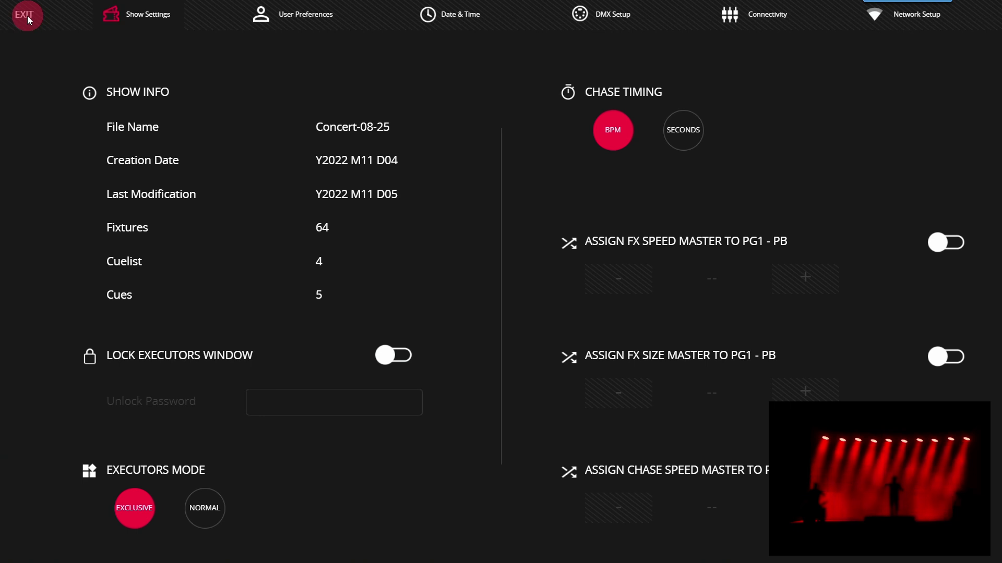
Fire Magenta, Sky, Green, Sky and Magenta in turn, leaving only Magenta active
{"action": "left_click", "coordinate": [148, 175]}
{"action": "left_click", "coordinate": [240, 77]}
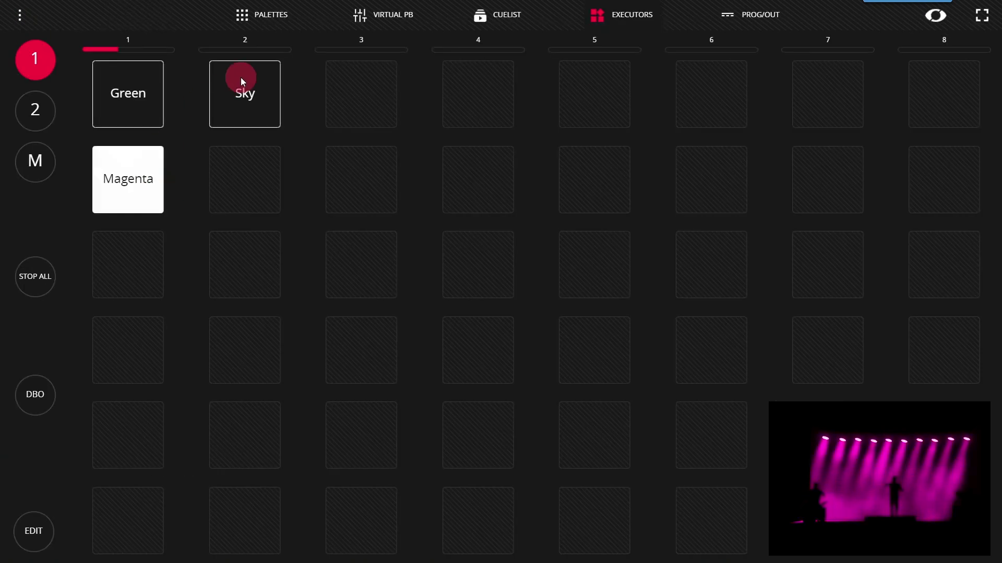
{"action": "left_click", "coordinate": [131, 90]}
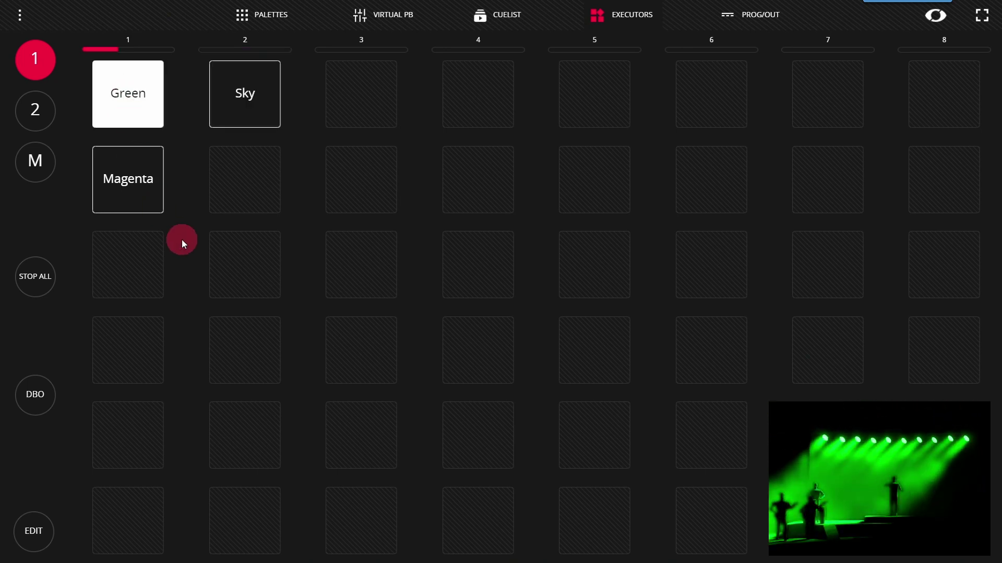
{"action": "left_click", "coordinate": [246, 109]}
{"action": "left_click", "coordinate": [128, 176]}
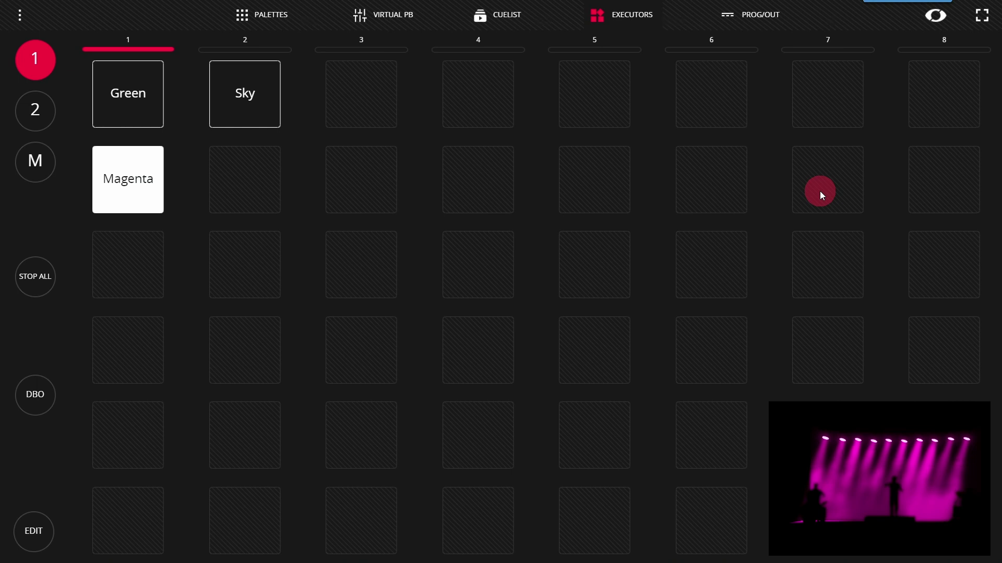
Turn on Lock Executors Window and set a numeric unlock password
{"action": "left_click", "coordinate": [19, 13]}
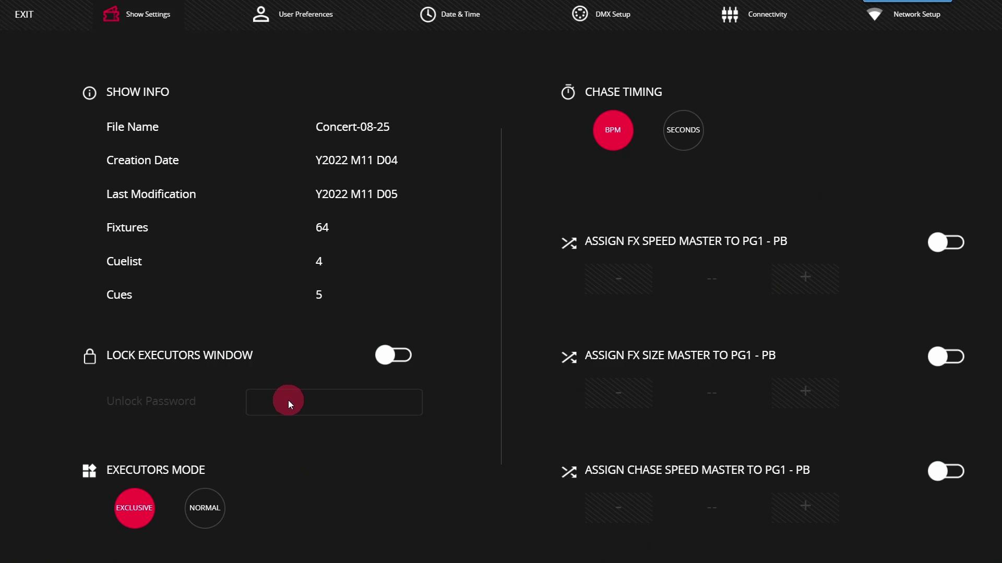
{"action": "left_click", "coordinate": [396, 358]}
{"action": "left_click", "coordinate": [359, 393]}
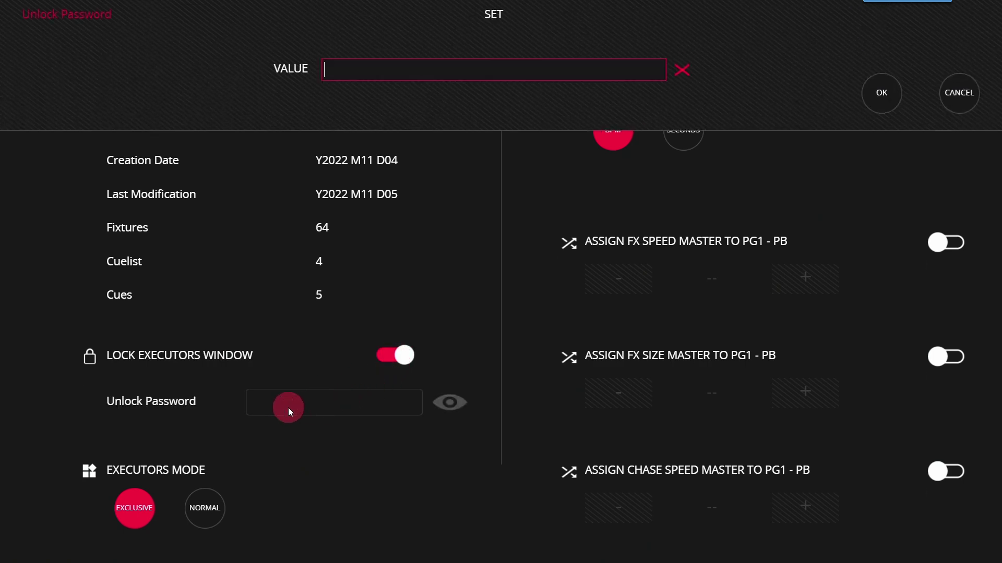
{"action": "type", "text": "123456789"}
{"action": "left_click_drag", "start_coordinate": [490, 76], "coordinate": [230, 51]}
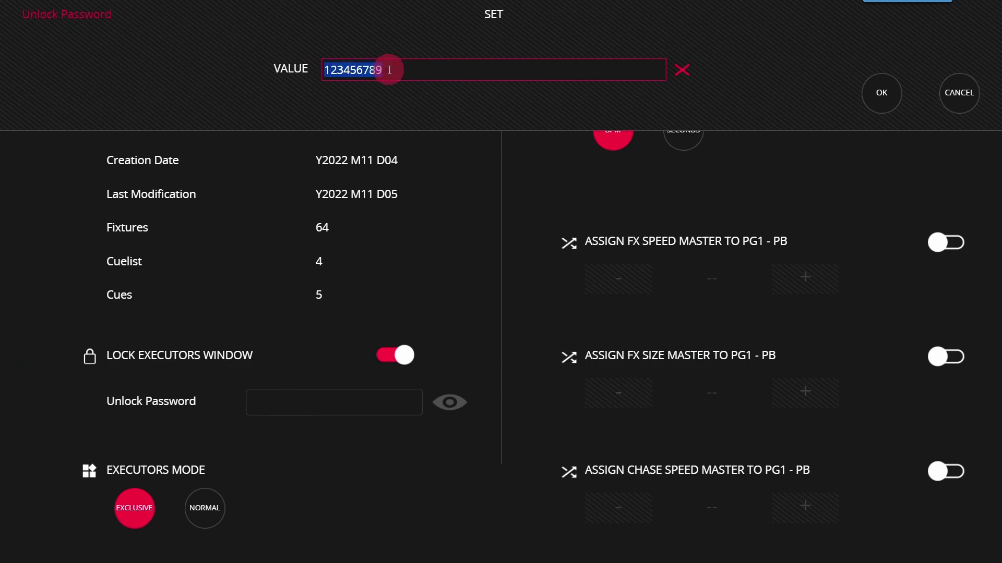
{"action": "left_click", "coordinate": [880, 94]}
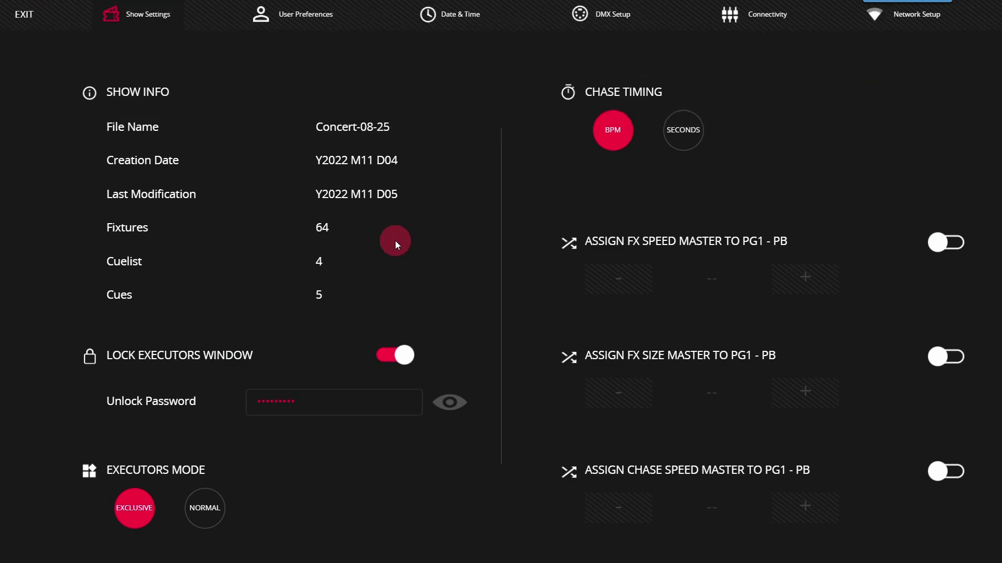
On the locked Executors page, fire Sky, Green, Magenta and Sky, leaving Sky active
{"action": "left_click", "coordinate": [31, 20]}
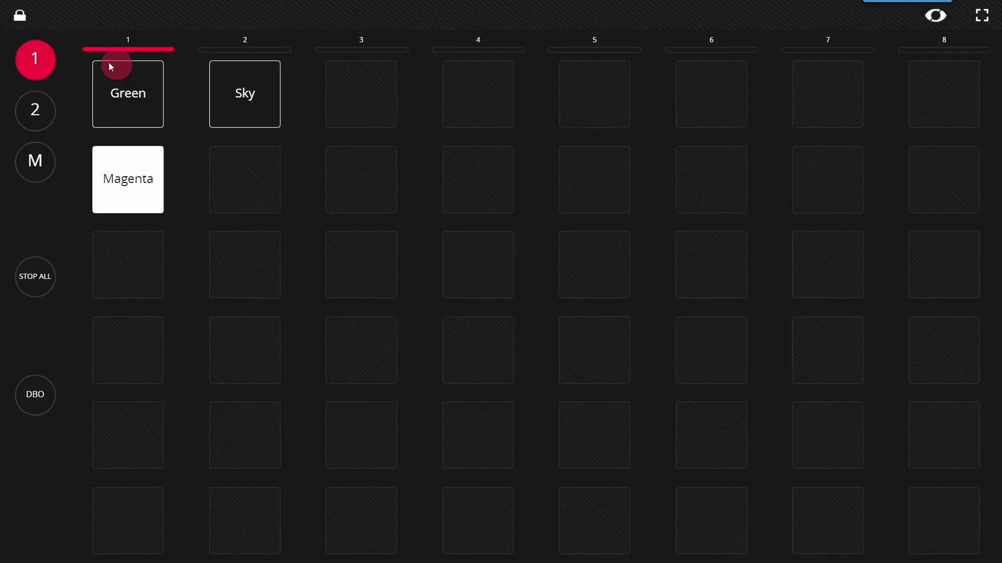
{"action": "left_click", "coordinate": [275, 98]}
{"action": "left_click", "coordinate": [143, 105]}
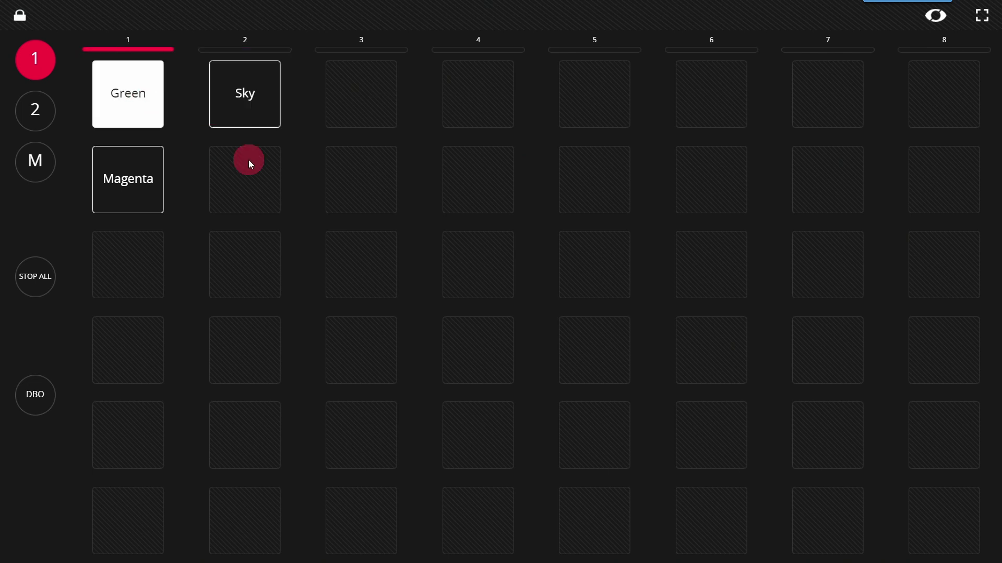
{"action": "left_click", "coordinate": [115, 186]}
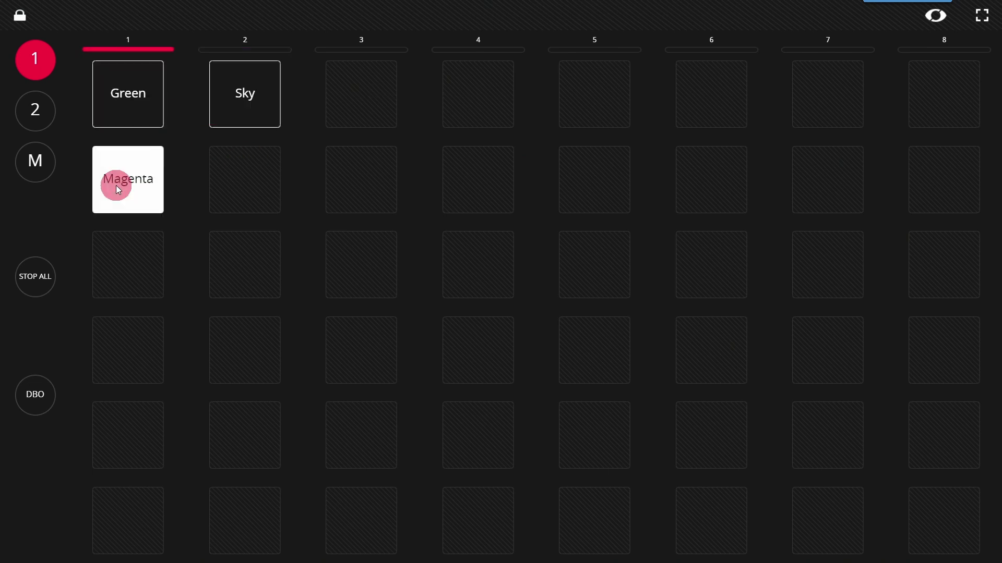
{"action": "left_click", "coordinate": [251, 106]}
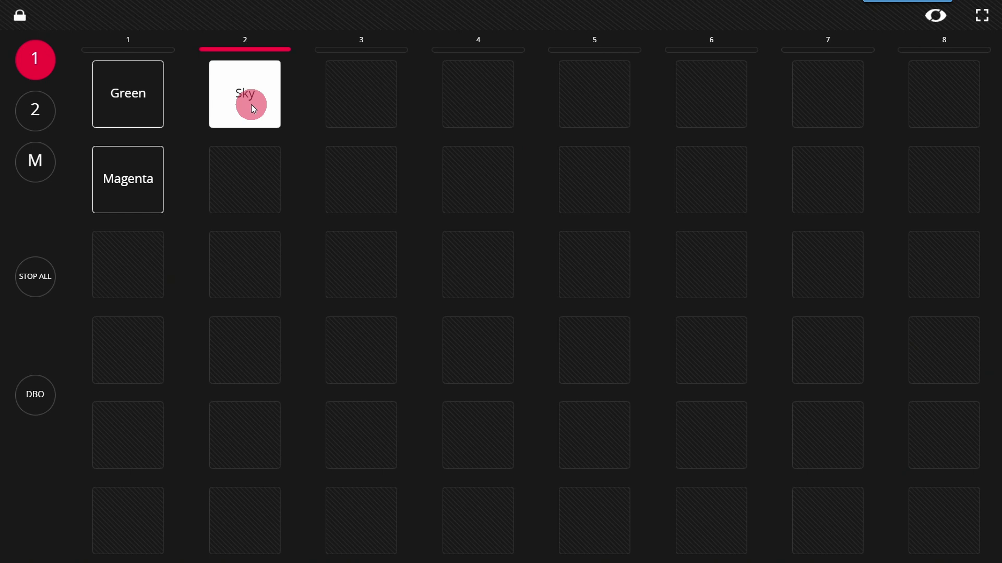
Unlock the executors by entering the unlock password
{"action": "left_click", "coordinate": [17, 24]}
{"action": "left_click", "coordinate": [487, 45]}
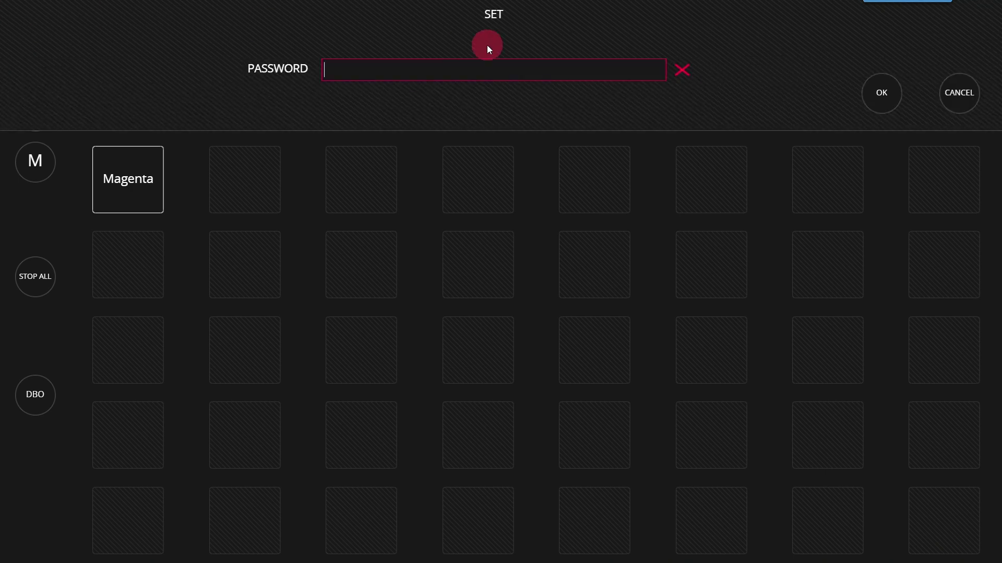
{"action": "type", "text": "123456789"}
{"action": "key", "text": "Return"}
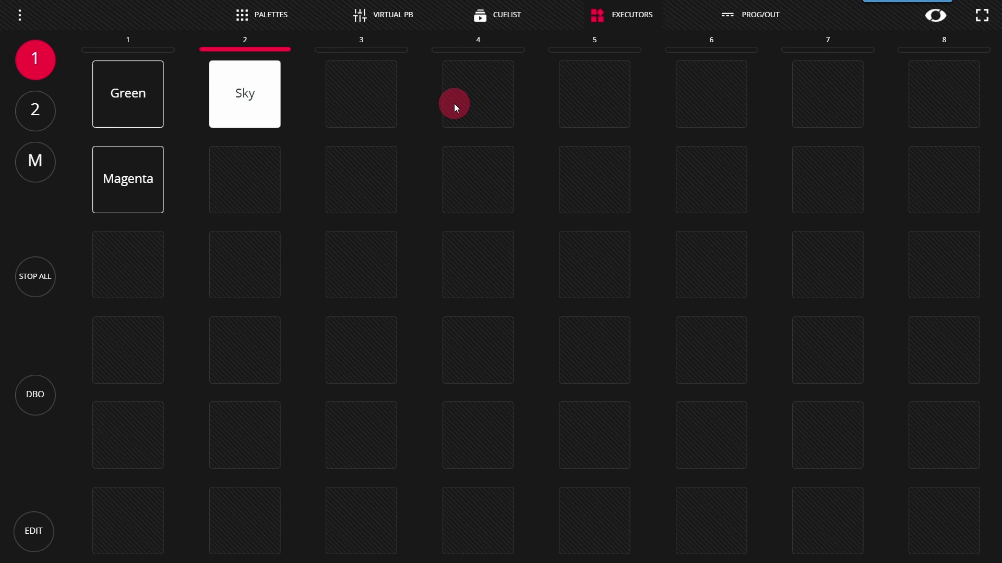
Switch Lock Executors Window off in Show Settings and return to the executors grid
{"action": "left_click", "coordinate": [20, 20]}
{"action": "left_click", "coordinate": [453, 375]}
{"action": "left_click", "coordinate": [376, 365]}
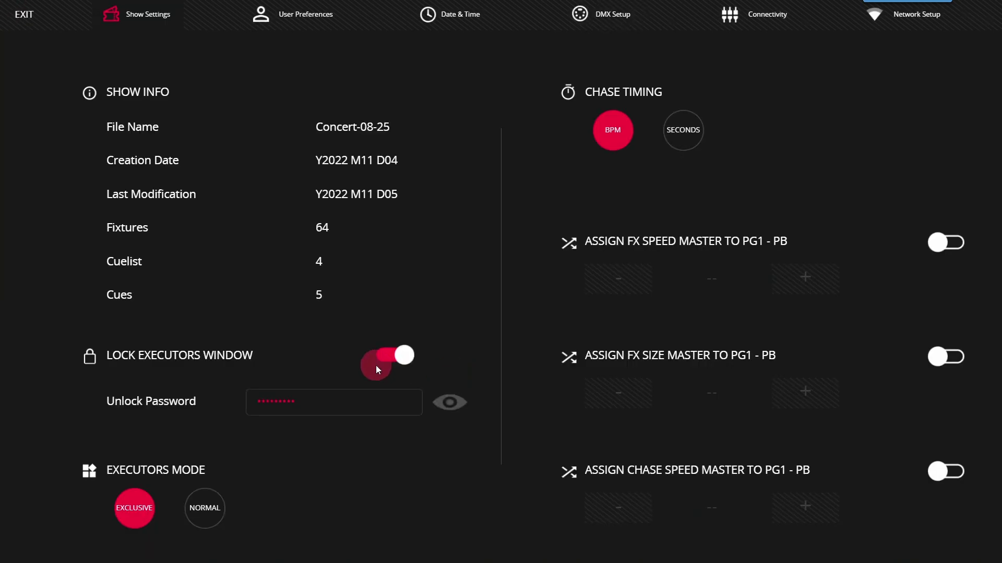
{"action": "left_click", "coordinate": [390, 355]}
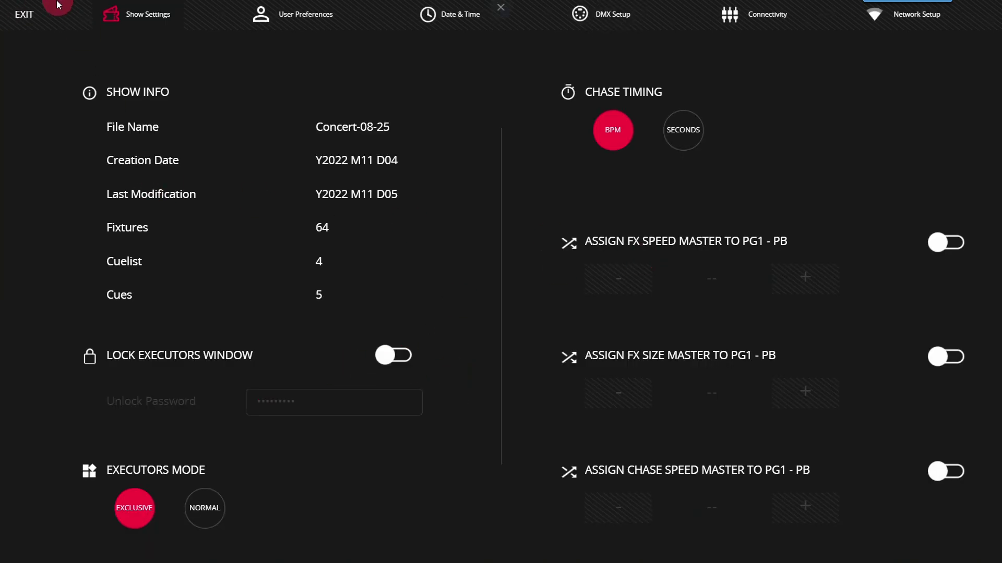
{"action": "left_click", "coordinate": [389, 350]}
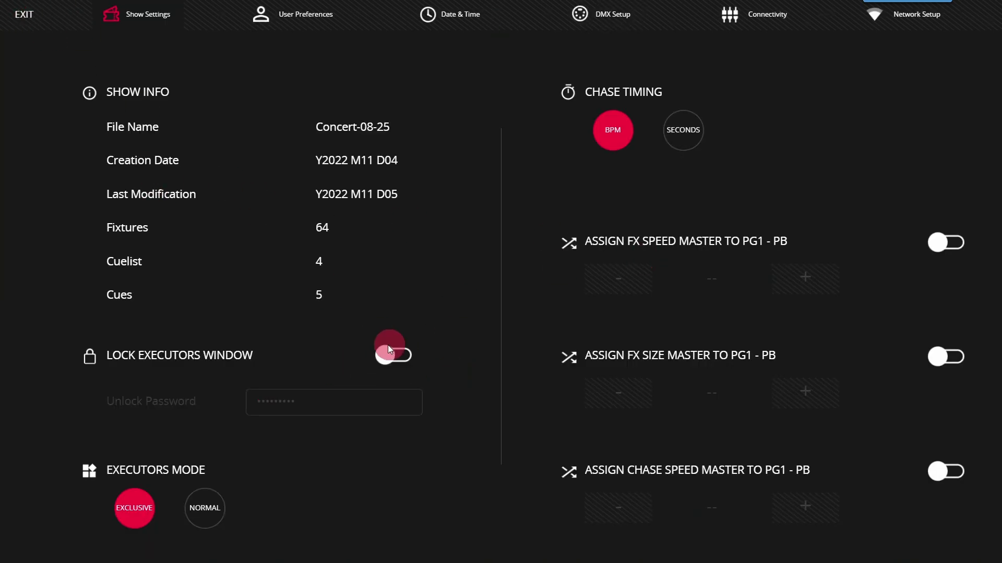
{"action": "left_click", "coordinate": [29, 21]}
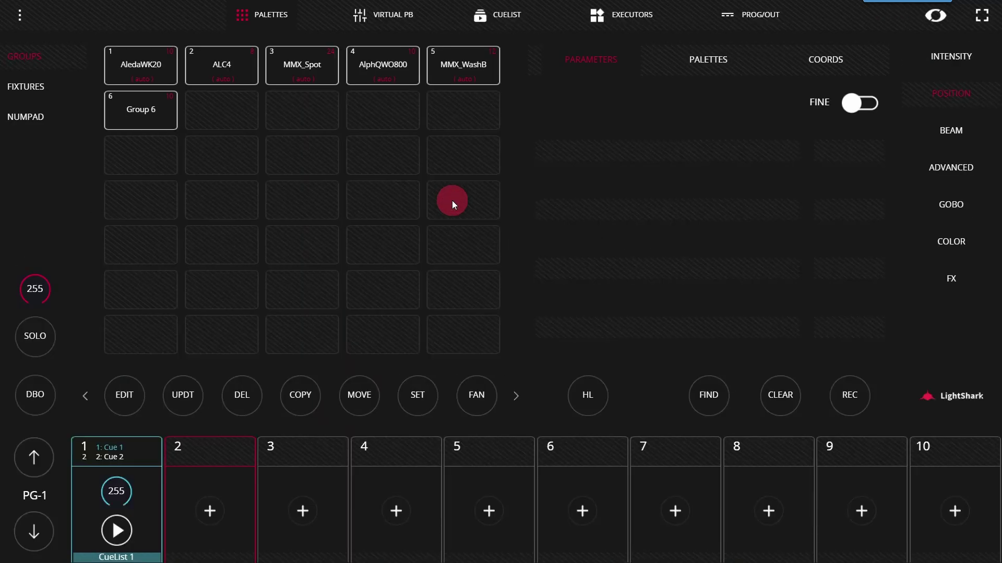
{"action": "left_click", "coordinate": [502, 12]}
{"action": "left_click", "coordinate": [612, 22]}
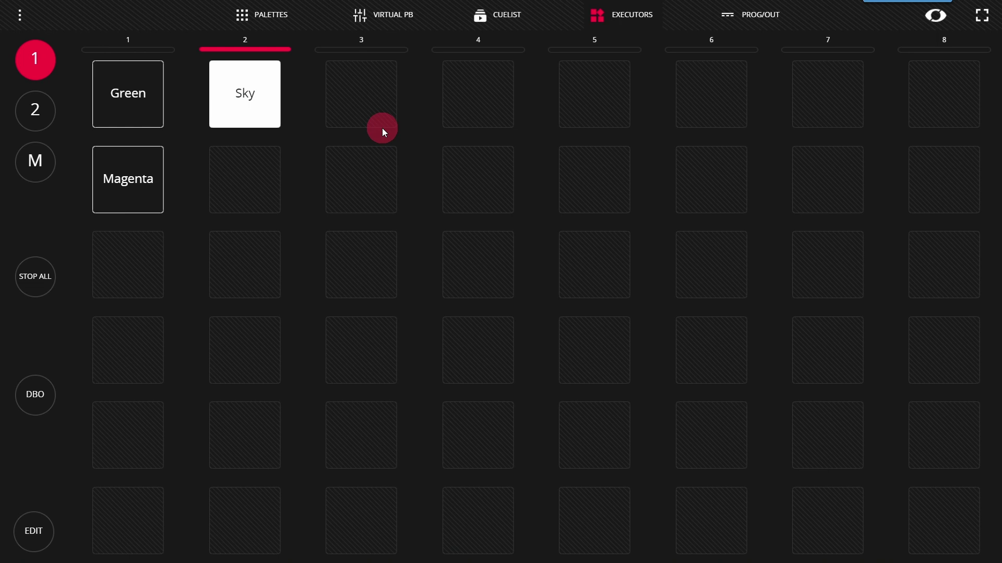
In edit mode, give the Green executor an orange highlight colour
{"action": "left_click", "coordinate": [37, 531]}
{"action": "left_click", "coordinate": [219, 156]}
{"action": "left_click", "coordinate": [372, 74]}
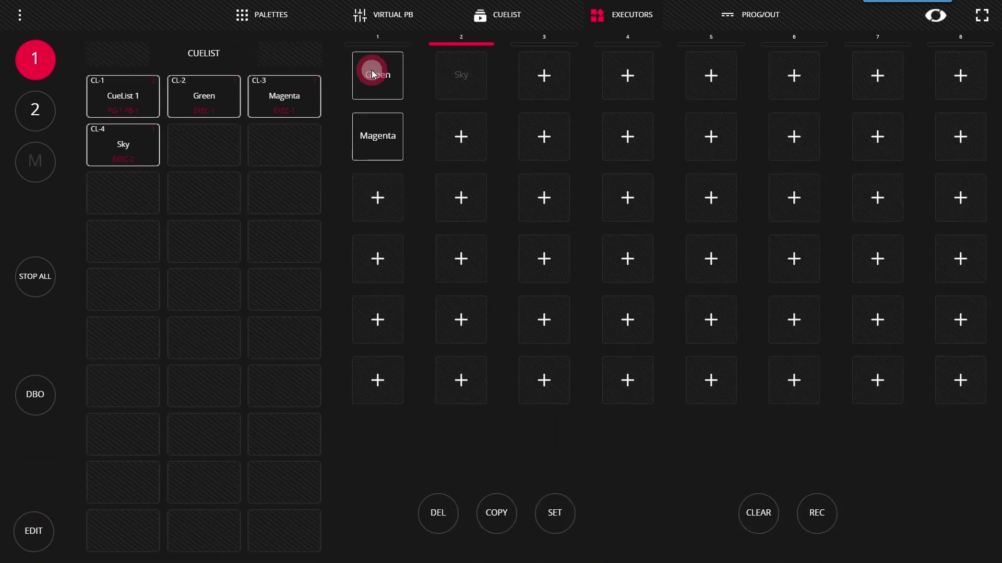
{"action": "left_click", "coordinate": [518, 494]}
{"action": "left_click", "coordinate": [625, 458]}
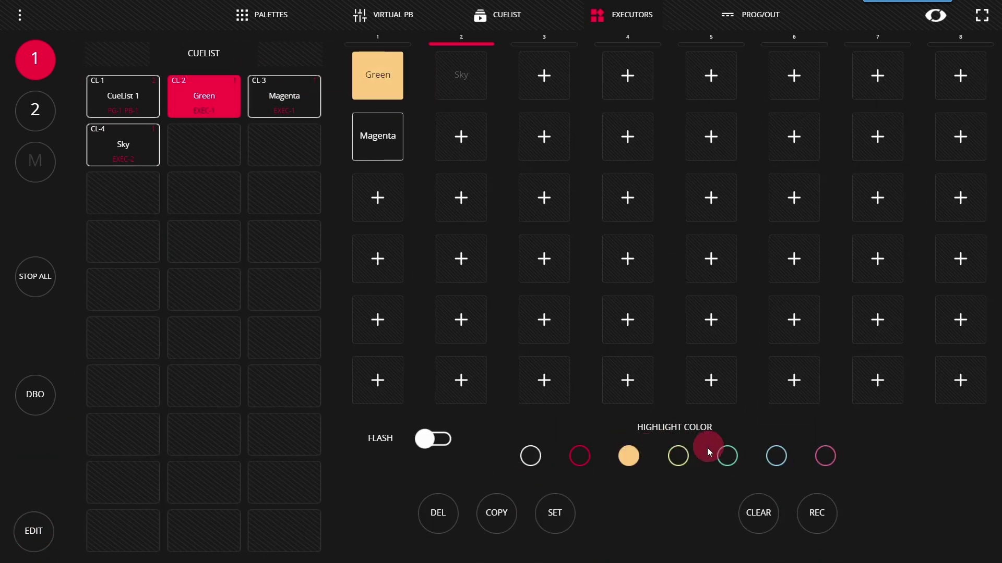
Give Magenta a teal highlight and copy it to row 3, column 1 as CL 5
{"action": "left_click", "coordinate": [386, 155]}
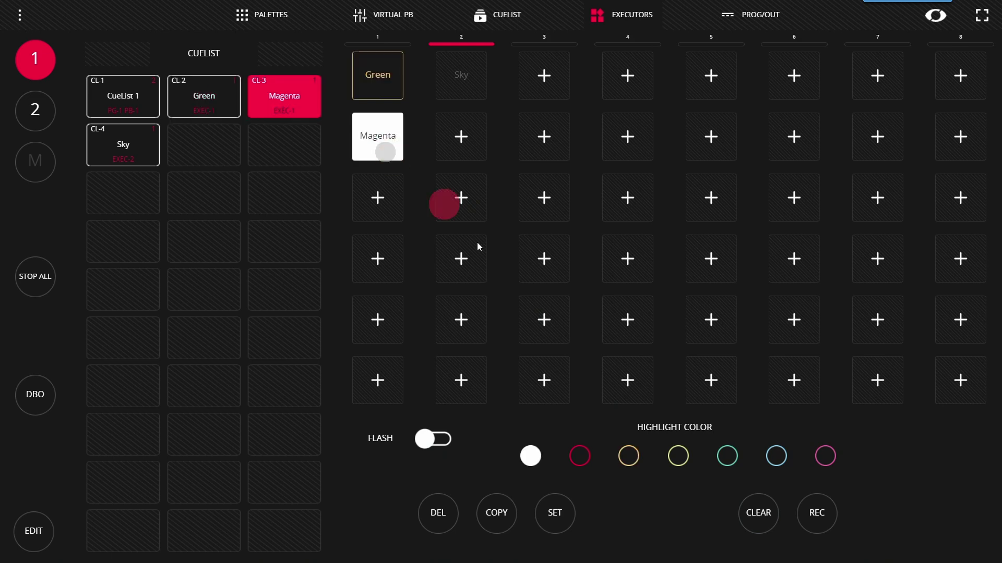
{"action": "left_click", "coordinate": [726, 457]}
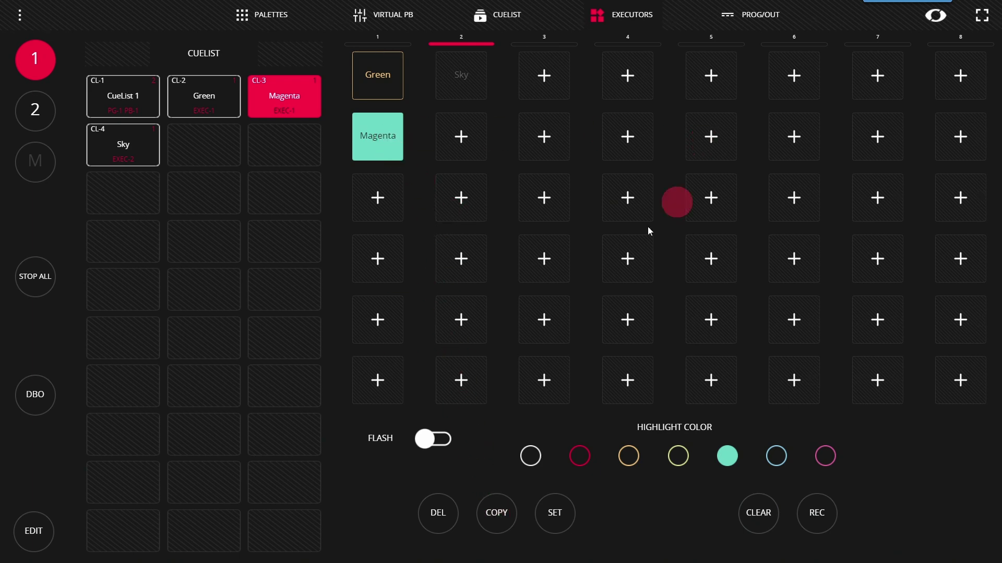
{"action": "left_click", "coordinate": [493, 513]}
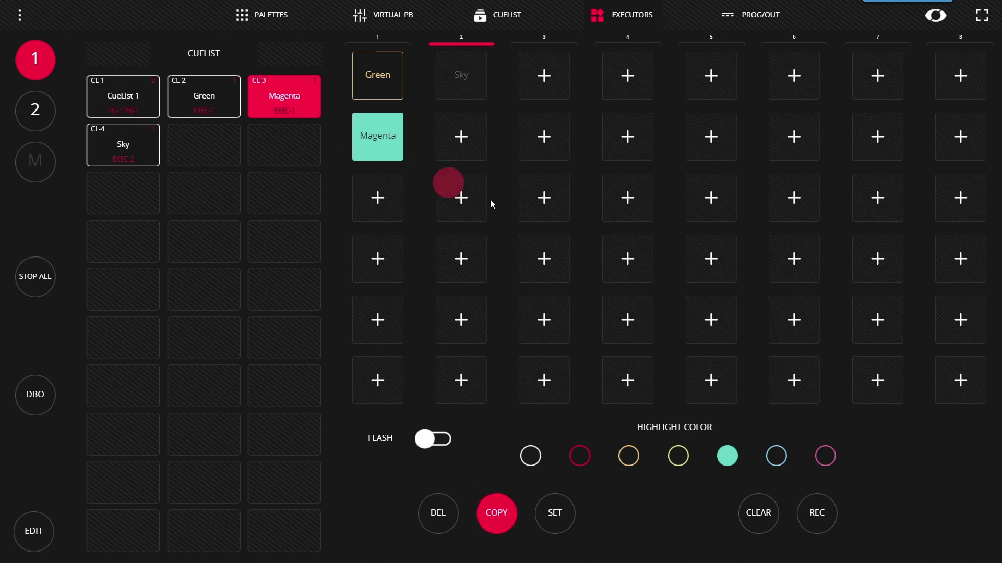
{"action": "left_click", "coordinate": [383, 199]}
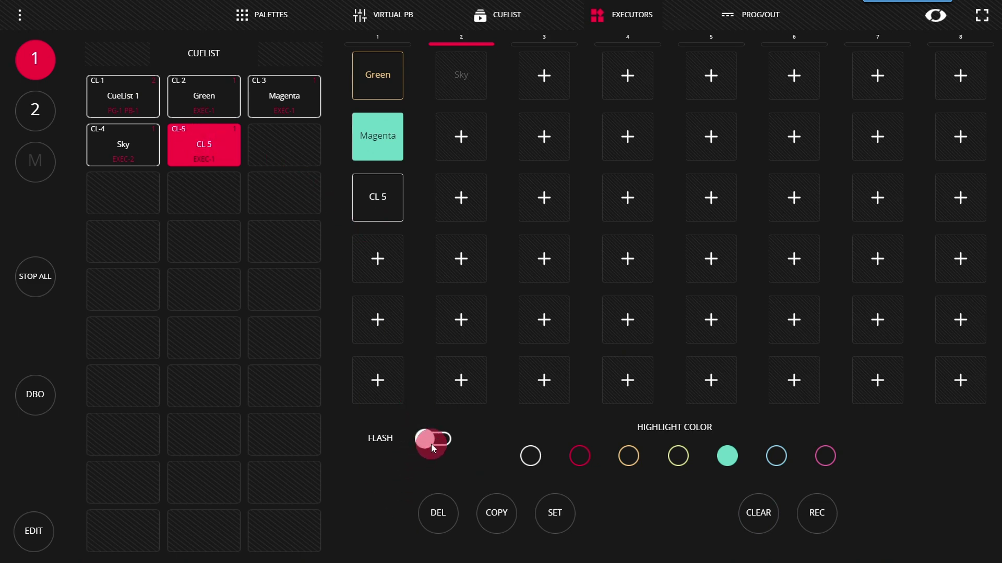
Set CL 5 to flash mode, leave edit mode, and test CL 5 with repeated presses
{"action": "left_click", "coordinate": [392, 216]}
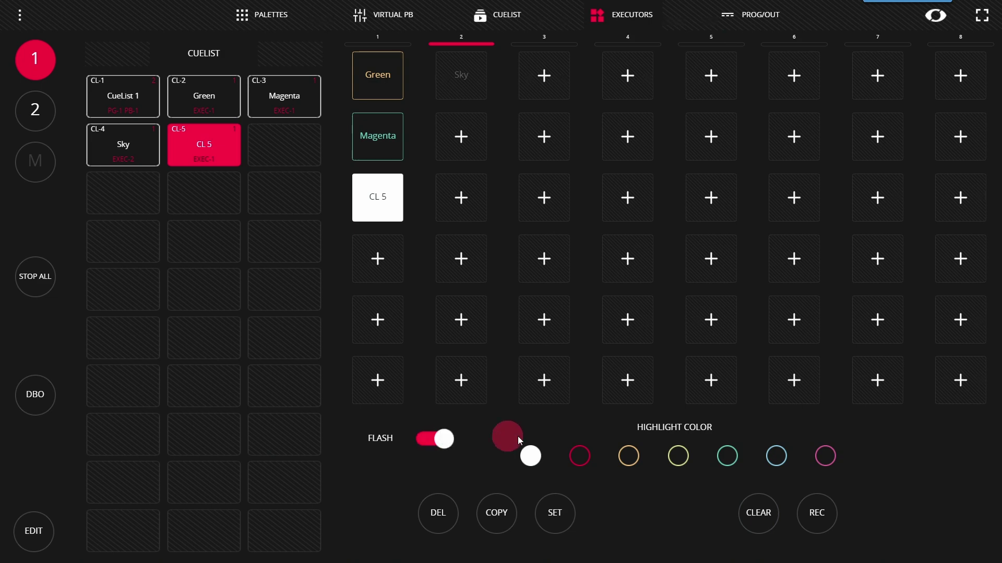
{"action": "left_click", "coordinate": [33, 532]}
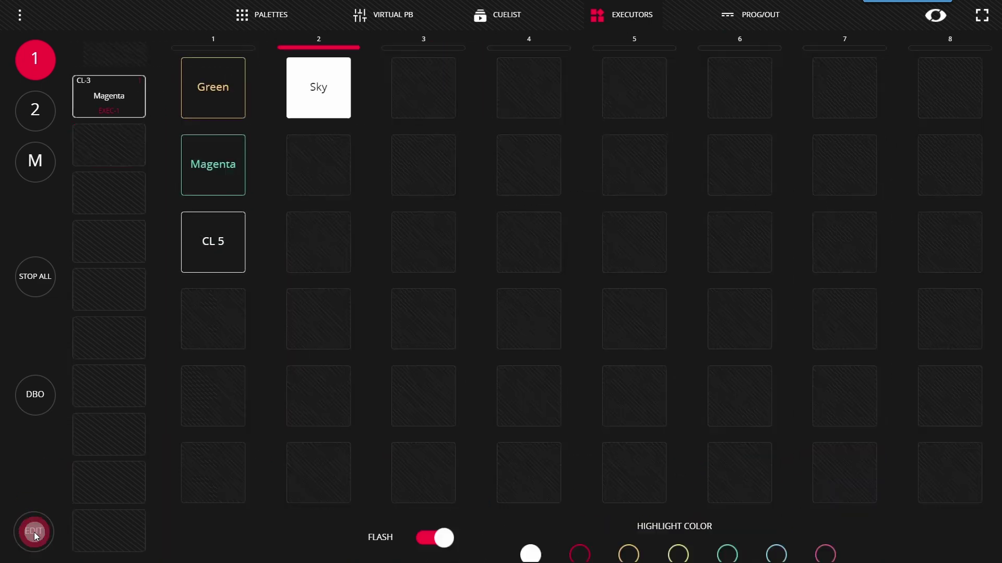
{"action": "left_click", "coordinate": [139, 256]}
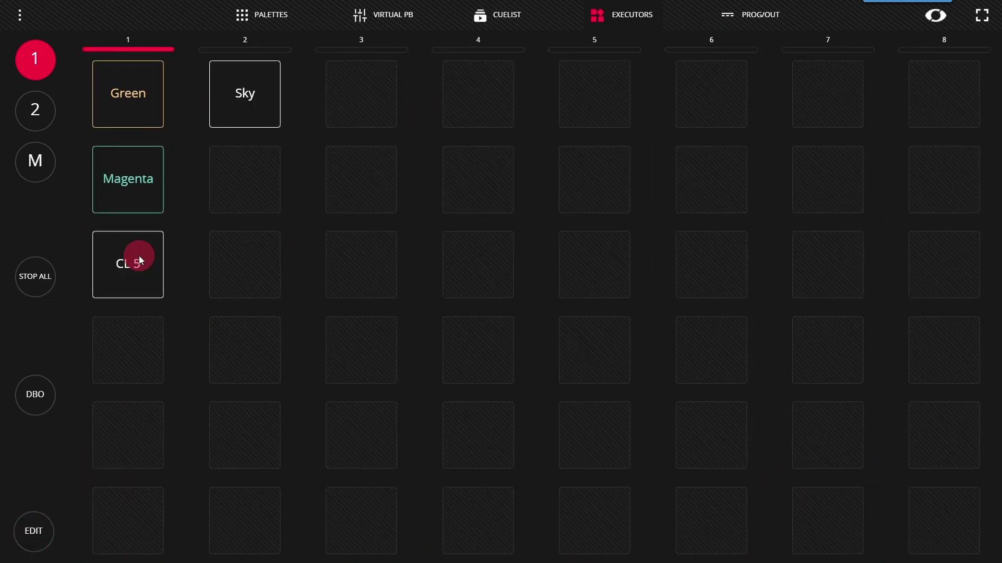
{"action": "left_click", "coordinate": [138, 256]}
{"action": "left_click", "coordinate": [139, 256]}
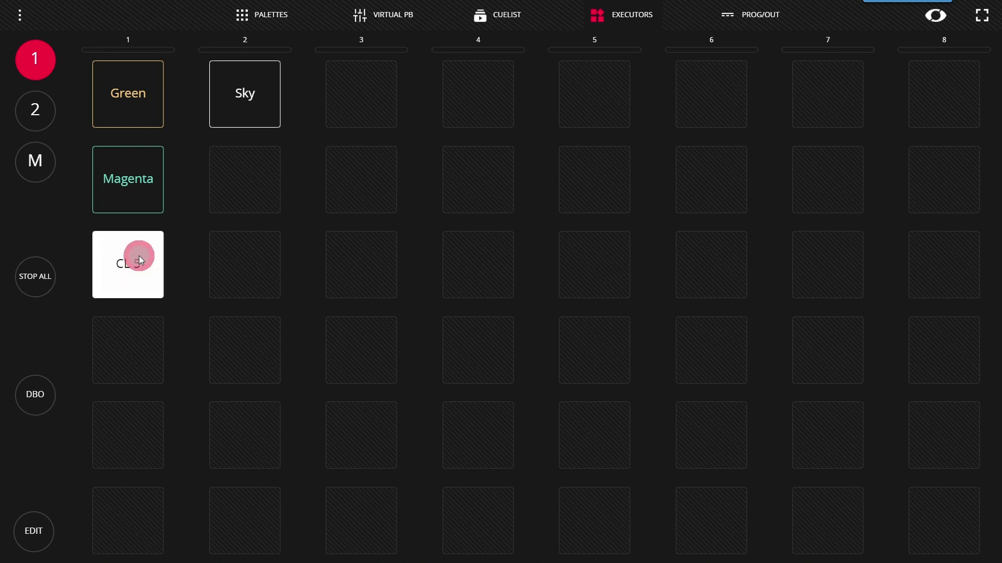